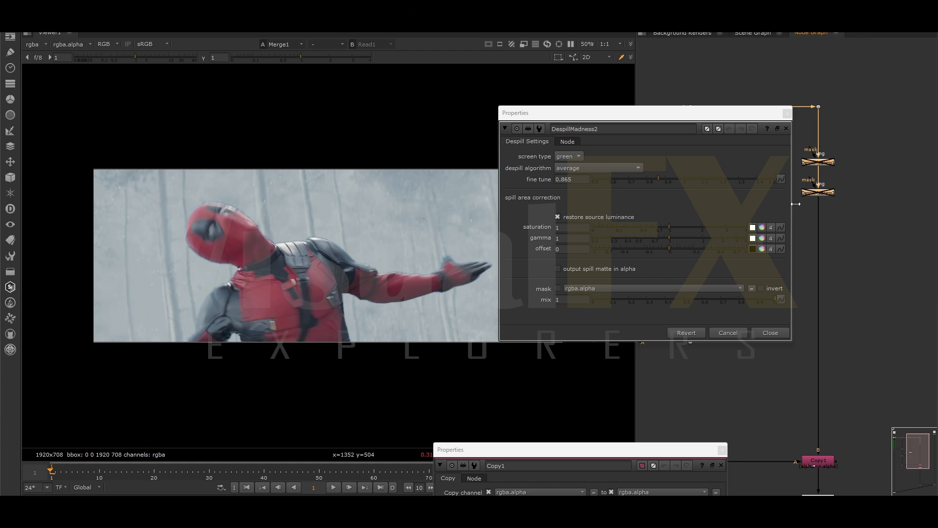
# Close the DespillMadness2 settings and compare the denoised plate with the merged composite, including a close look at the arm's edge
pyautogui.click(787, 114)
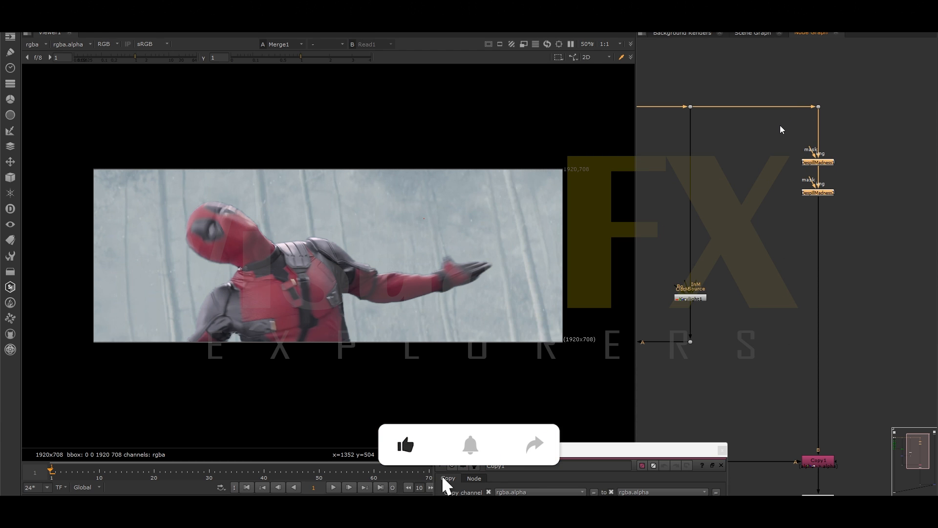
pyautogui.scroll(-5, 828, 294)
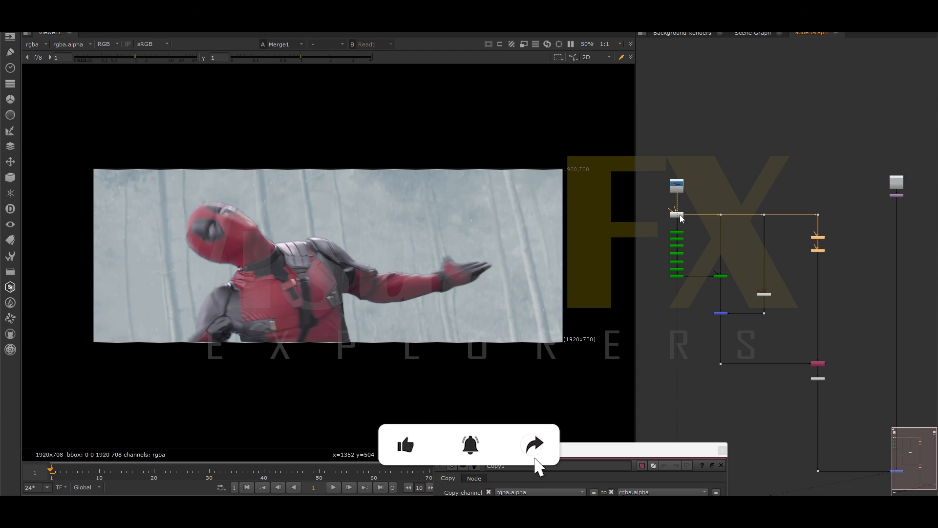
pyautogui.click(677, 215)
pyautogui.press('2')
pyautogui.moveTo(894, 479); pyautogui.dragTo(801, 415, button='middle')
pyautogui.click(800, 408)
pyautogui.press('1')
pyautogui.press('2')
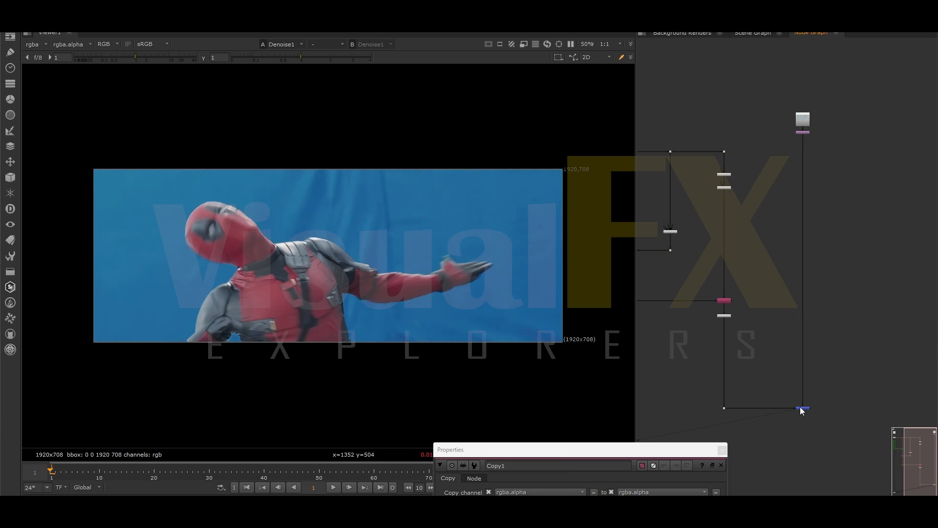
pyautogui.press('1')
pyautogui.press('2')
pyautogui.press('1')
pyautogui.press('2')
pyautogui.press('1')
pyautogui.press('2')
pyautogui.press('1')
pyautogui.press('2')
pyautogui.press('1')
pyautogui.press('2')
pyautogui.press('1')
pyautogui.press('2')
pyautogui.press('1')
pyautogui.scroll(5, 398, 274)
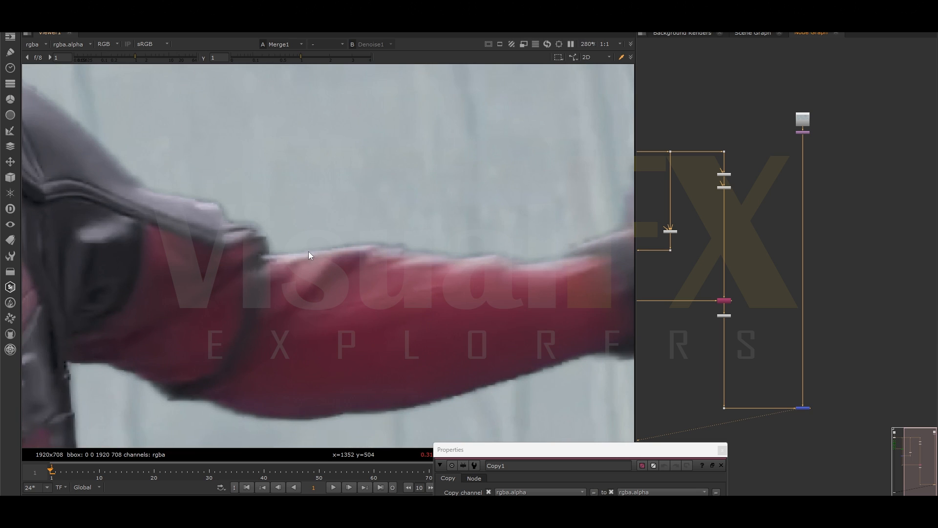
pyautogui.scroll(-2, 412, 254)
pyautogui.scroll(-5, 210, 184)
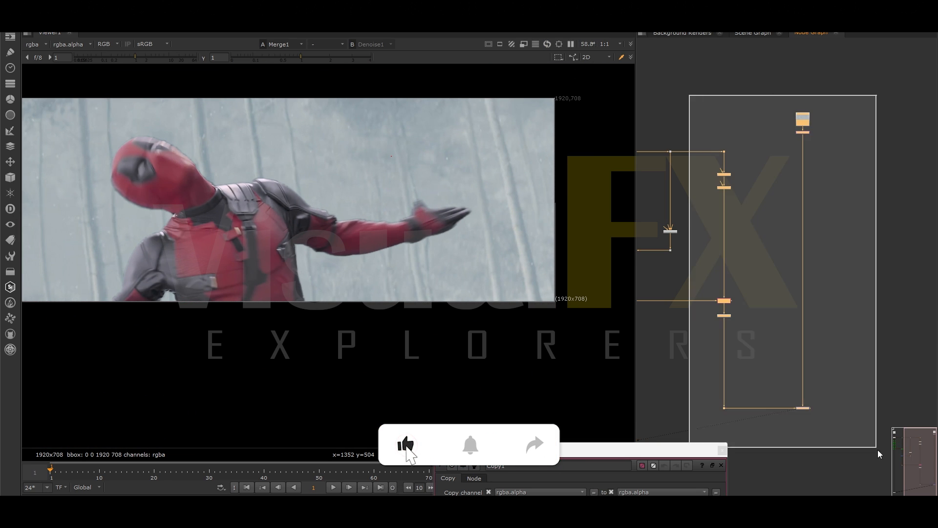
# Move the Copy, Premult and Merge nodes further down the node graph and place the Viewer node below the Merge
pyautogui.scroll(-3, 801, 303)
pyautogui.moveTo(794, 341); pyautogui.dragTo(804, 385)
pyautogui.moveTo(677, 377); pyautogui.dragTo(806, 430)
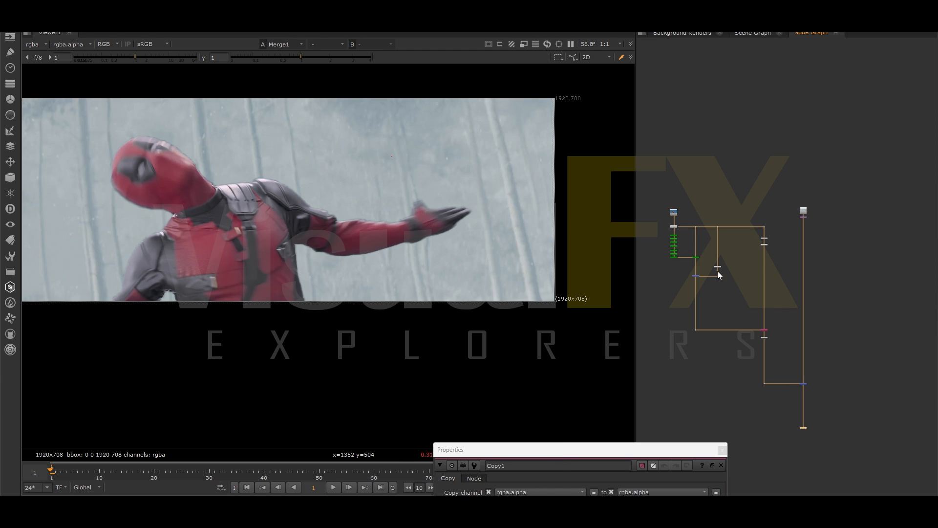
# Add an AlphaEdge node and feed it from a new dot on the combined matte pipe above the Copy node
pyautogui.scroll(4, 721, 322)
pyautogui.press('Tab')
pyautogui.write('a')
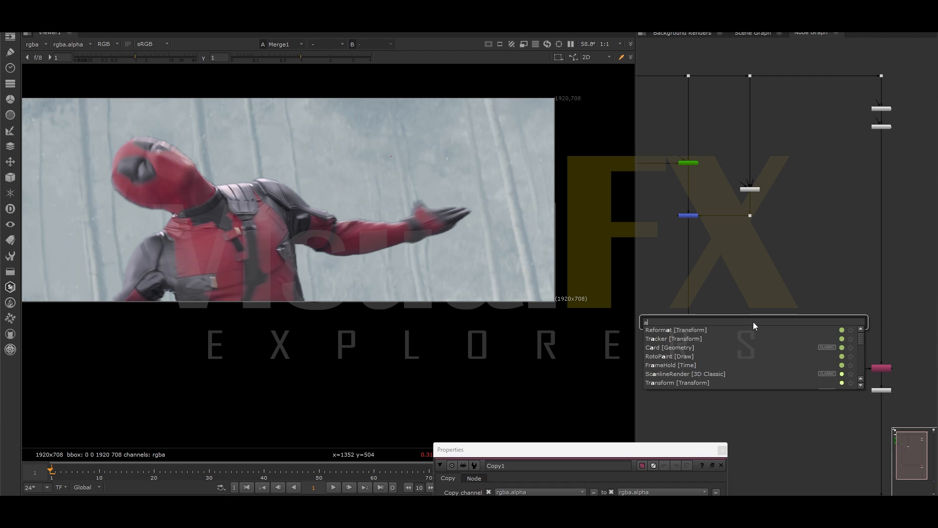
pyautogui.write('lp')
pyautogui.press('Return')
pyautogui.moveTo(705, 257); pyautogui.dragTo(686, 363)
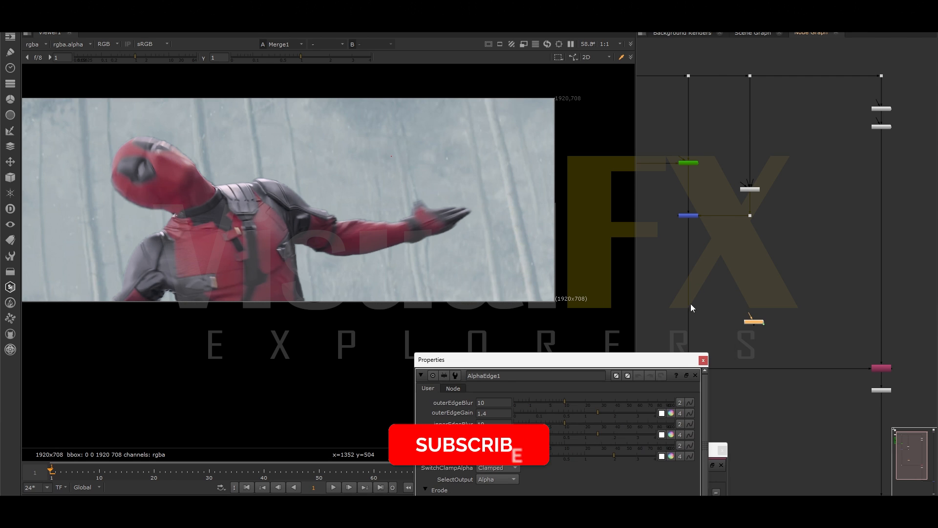
pyautogui.keyDown('ctrl'); pyautogui.click(688, 317); pyautogui.keyUp('ctrl')
pyautogui.moveTo(750, 316); pyautogui.dragTo(691, 318)
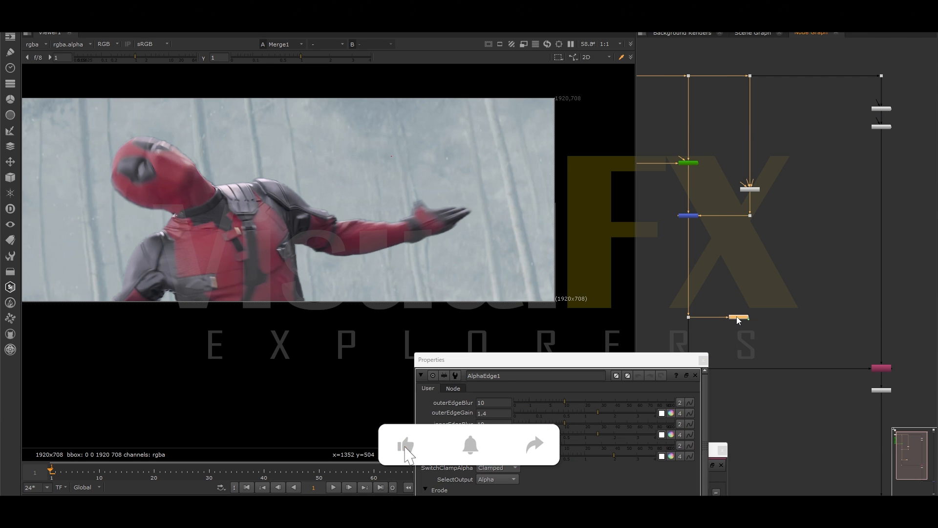
# Tighten the AlphaEdge matte around the arm by setting outerEdgeBlur to 2.2, outerEdgeGain to 0.86 and innerEdgeBlur to 5.2
pyautogui.press('1')
pyautogui.click(881, 368)
pyautogui.press('1')
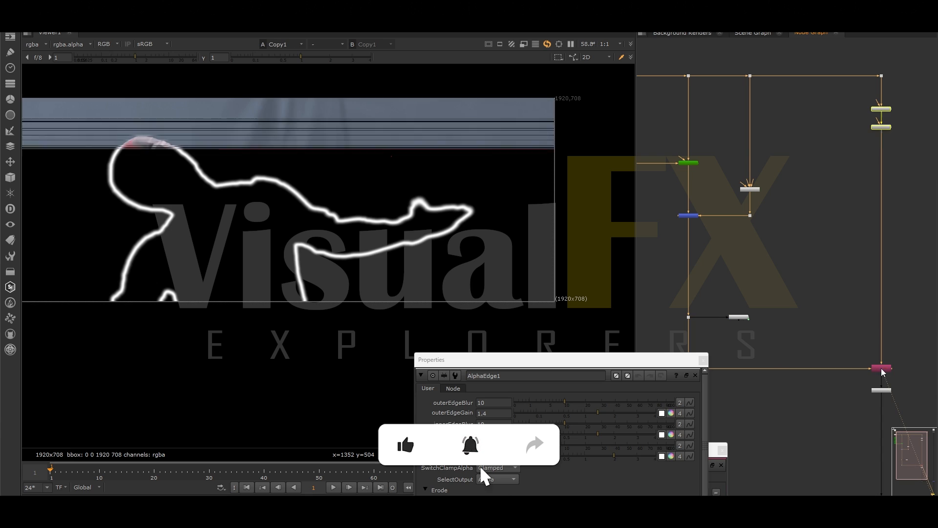
pyautogui.scroll(10, 351, 226)
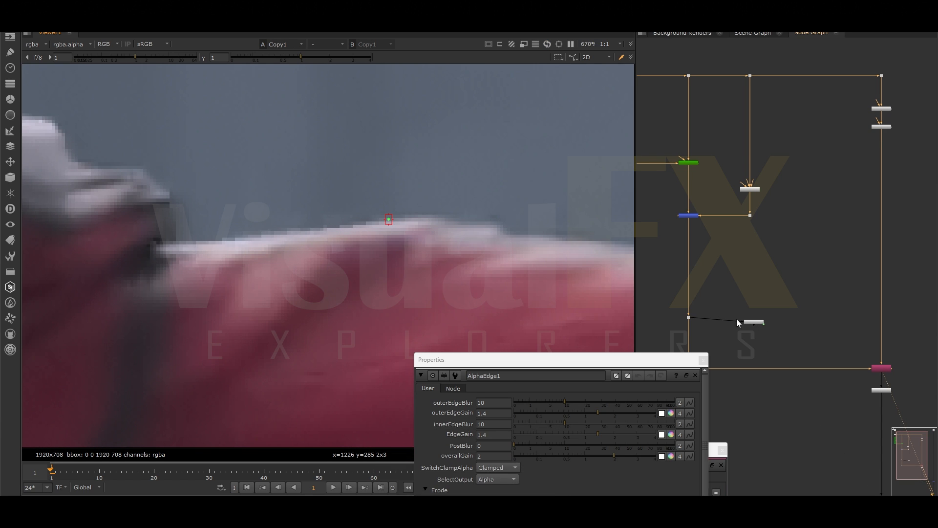
pyautogui.click(755, 322)
pyautogui.press('1')
pyautogui.moveTo(629, 359); pyautogui.dragTo(726, 252)
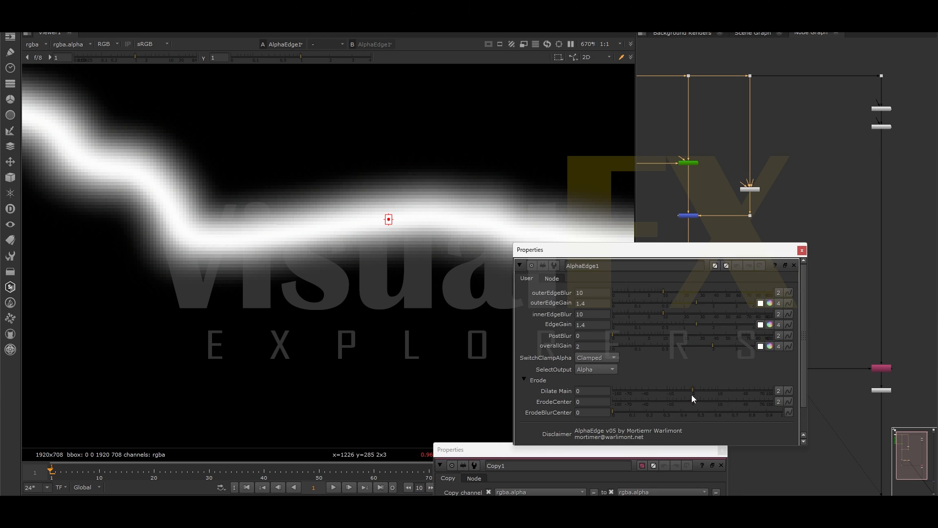
pyautogui.moveTo(661, 309); pyautogui.dragTo(640, 291)
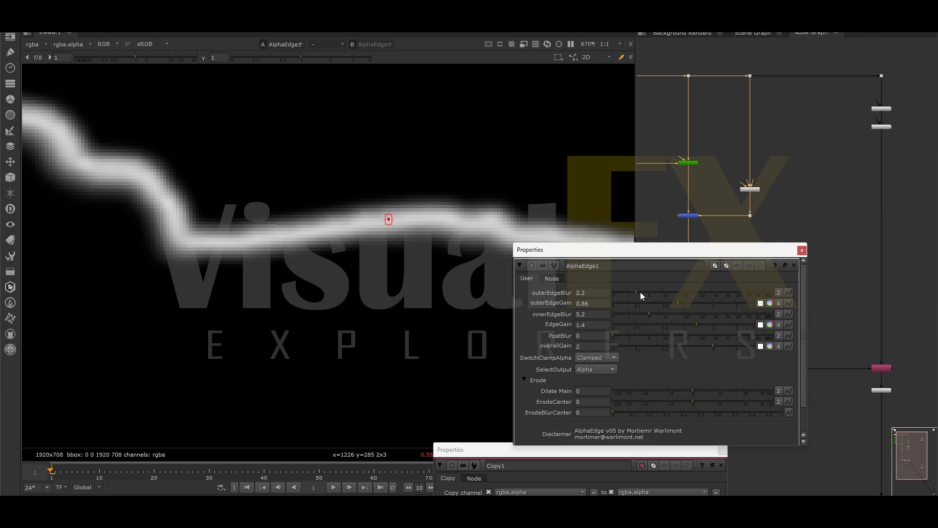
pyautogui.click(801, 250)
# Insert a Dilate node in the despilled plate's pipe above the Copy node and connect its mask to the AlphaEdge node
pyautogui.press('Tab')
pyautogui.write('dil')
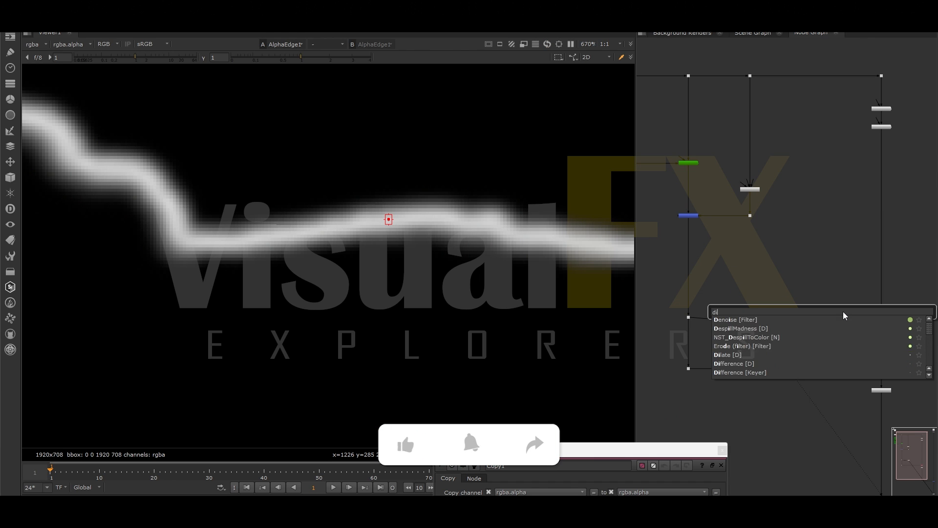
pyautogui.click(748, 346)
pyautogui.moveTo(844, 310); pyautogui.dragTo(890, 309)
pyautogui.moveTo(798, 308); pyautogui.dragTo(761, 321)
pyautogui.click(761, 322)
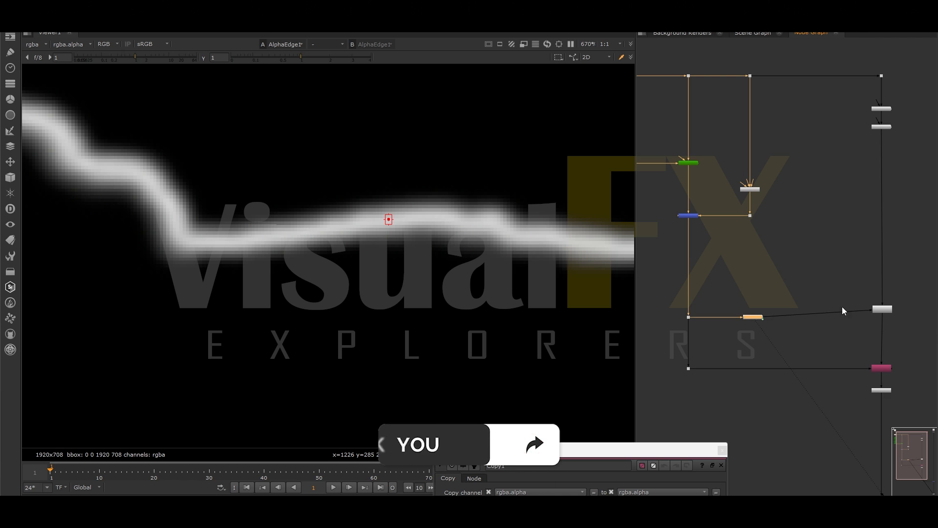
# View the Dilate output, set its size to 4 and align the node with its mask connection
pyautogui.scroll(-3, 857, 306)
pyautogui.click(872, 309)
pyautogui.press('1')
pyautogui.press('a')
pyautogui.press('a')
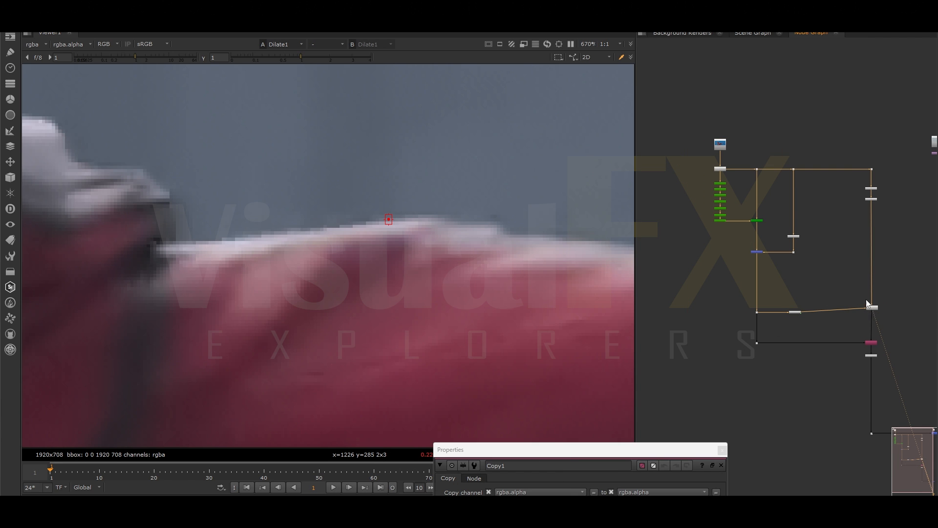
pyautogui.doubleClick(873, 308)
pyautogui.moveTo(698, 316); pyautogui.dragTo(718, 315)
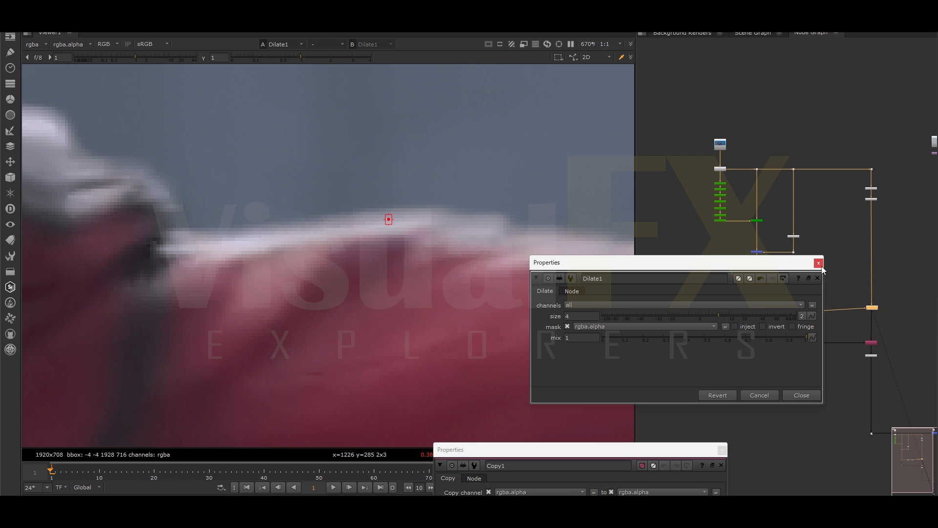
pyautogui.click(820, 264)
pyautogui.moveTo(874, 307); pyautogui.dragTo(874, 311)
# Check the premultiplied result with the Dilate node disabled and enabled, and set its size to 6.5
pyautogui.click(875, 357)
pyautogui.press('1')
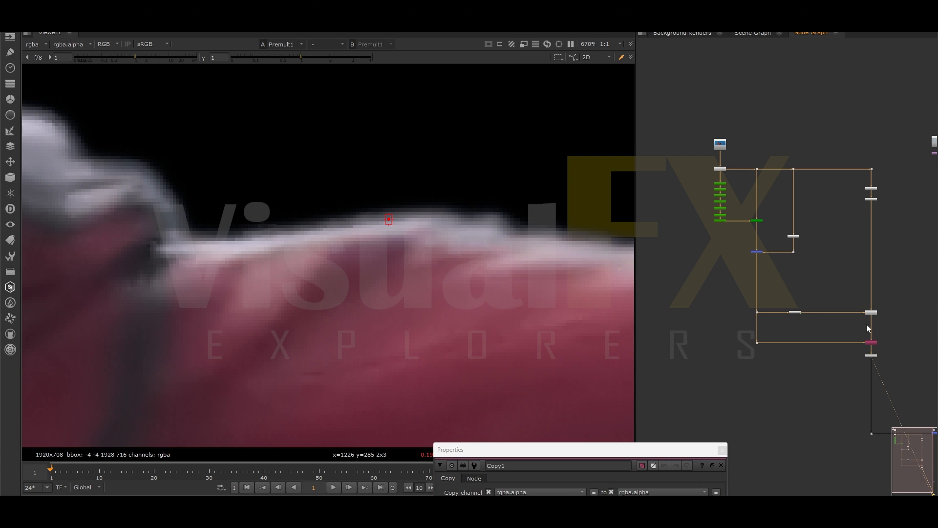
pyautogui.click(872, 315)
pyautogui.press('d')
pyautogui.press('d')
pyautogui.press('d')
pyautogui.press('d')
pyautogui.doubleClick(872, 314)
pyautogui.moveTo(717, 314); pyautogui.dragTo(724, 312)
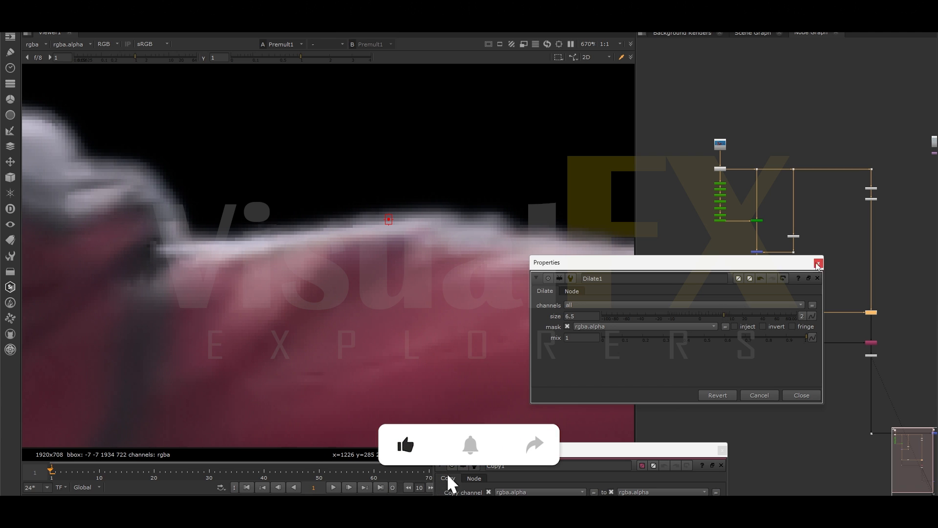
pyautogui.click(817, 277)
# View the merged composite and raise the Dilate size to 23
pyautogui.press('f')
pyautogui.click(842, 292)
pyautogui.press('1')
pyautogui.scroll(-8, 417, 217)
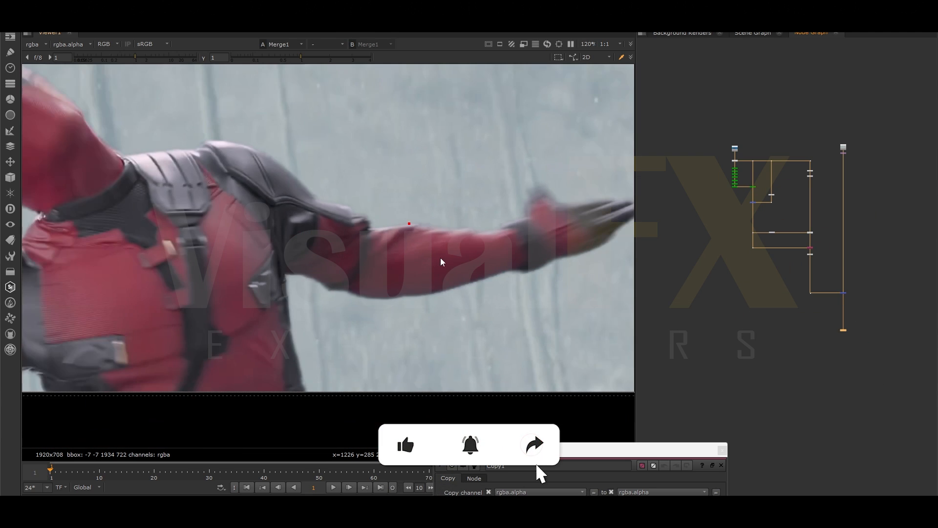
pyautogui.scroll(4, 815, 224)
pyautogui.click(801, 246)
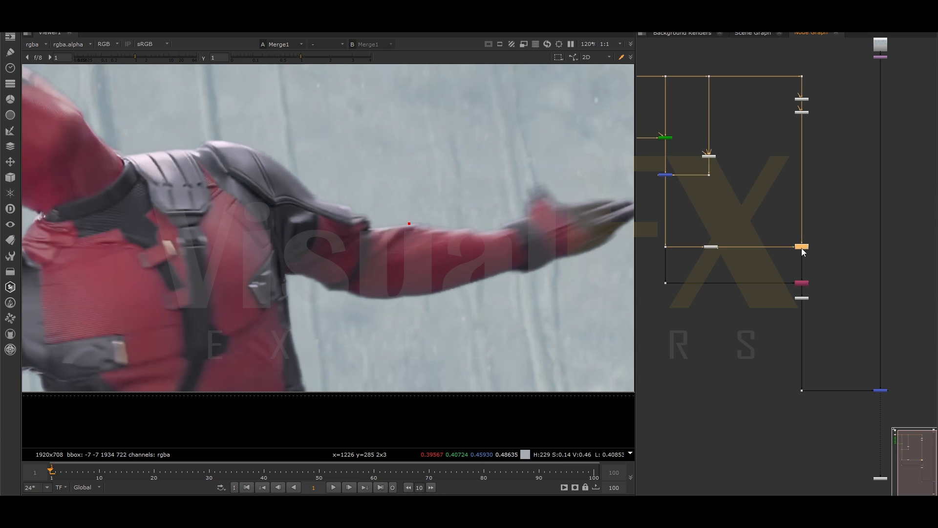
pyautogui.doubleClick(801, 247)
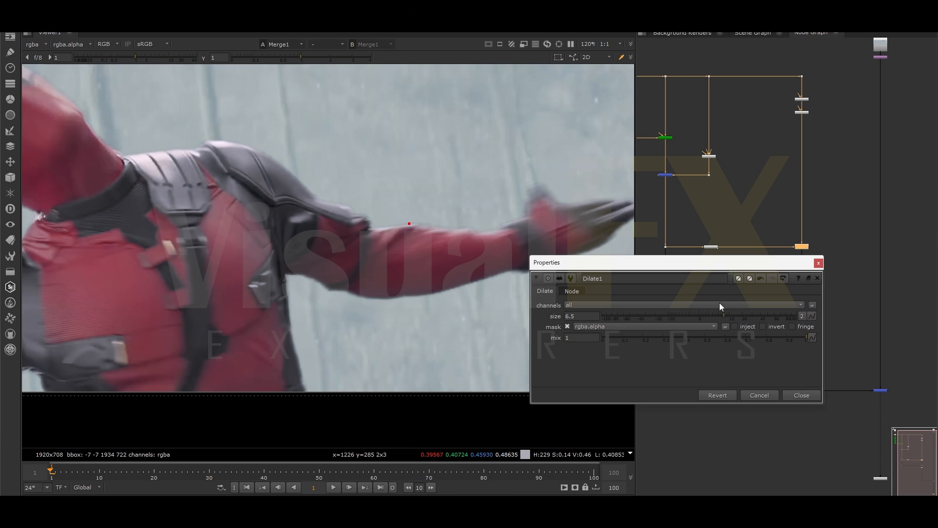
pyautogui.moveTo(732, 316); pyautogui.dragTo(748, 317)
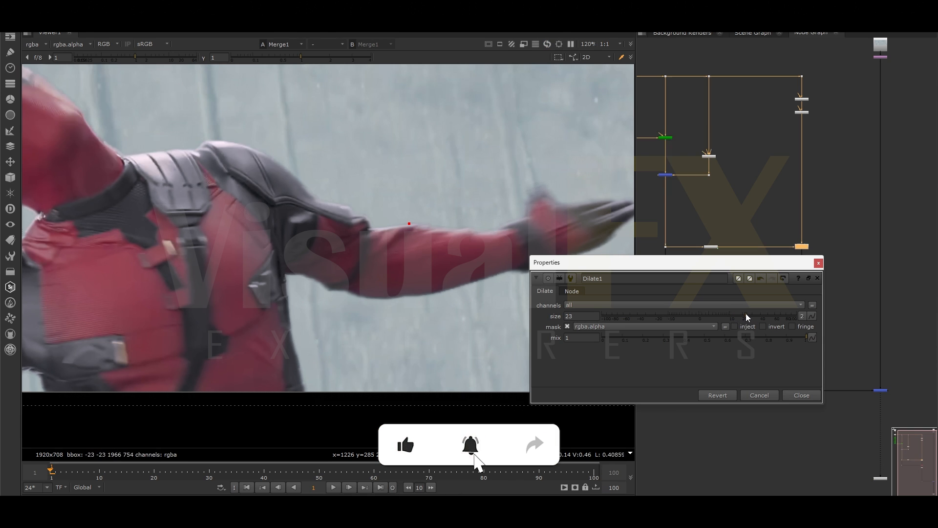
pyautogui.click(818, 264)
# Examine the composite's edges around the hand and arm with the Dilate node disabled and enabled
pyautogui.press('f')
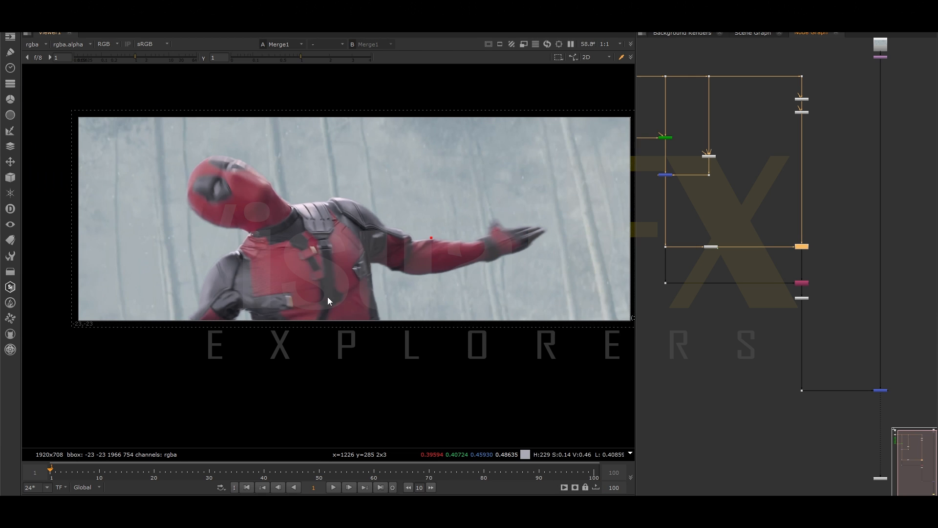
pyautogui.press('d')
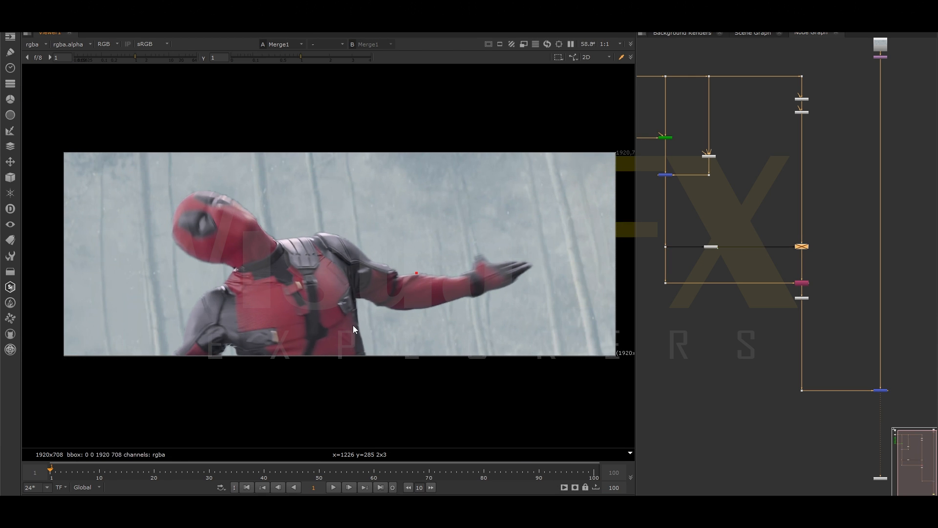
pyautogui.press('d')
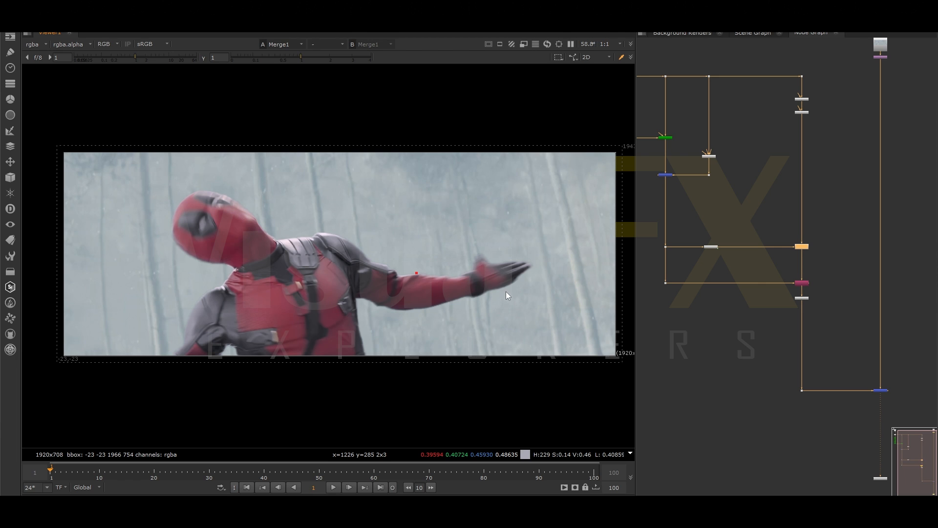
pyautogui.scroll(8, 440, 318)
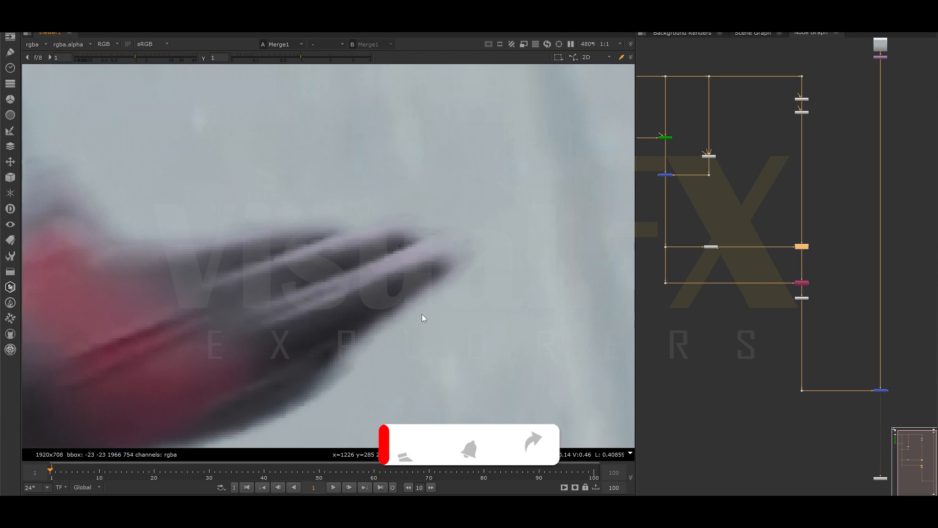
pyautogui.press('d')
pyautogui.scroll(-7, 421, 314)
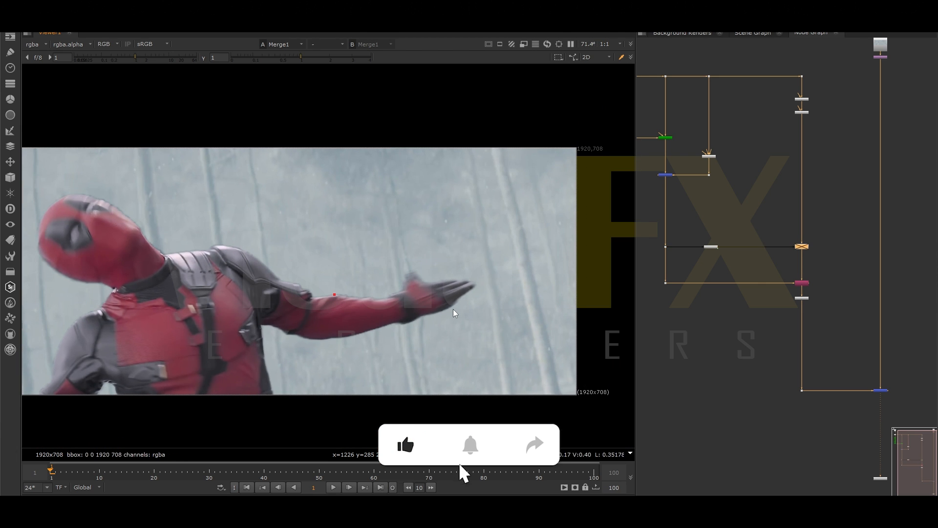
pyautogui.press('d')
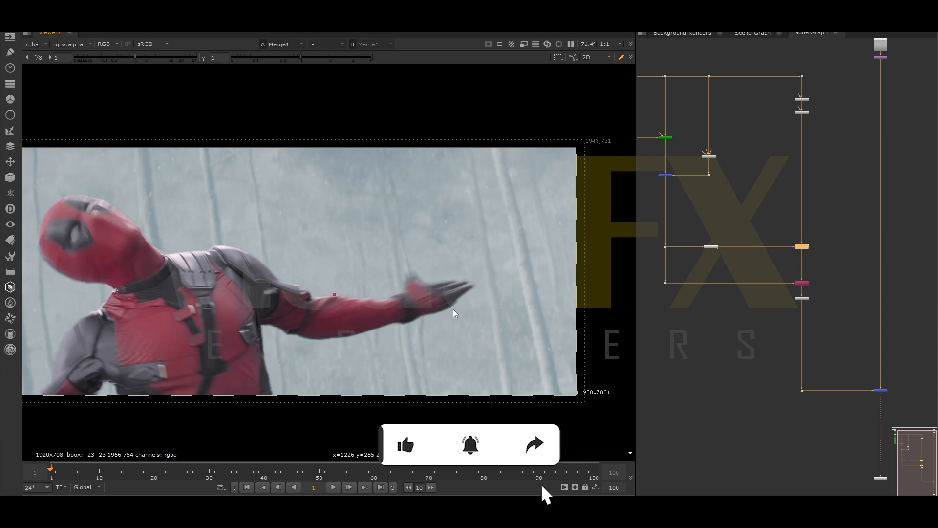
pyautogui.scroll(10, 330, 297)
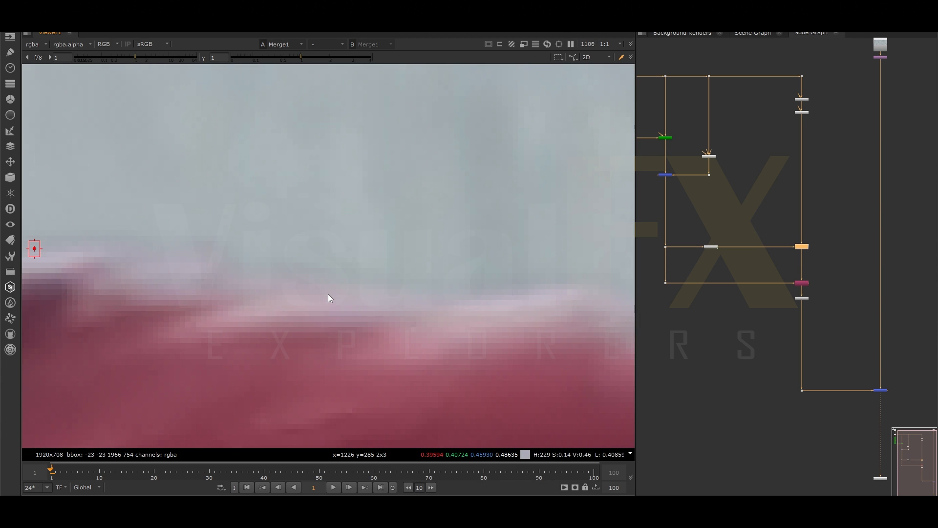
pyautogui.press('f')
pyautogui.scroll(-4, 482, 254)
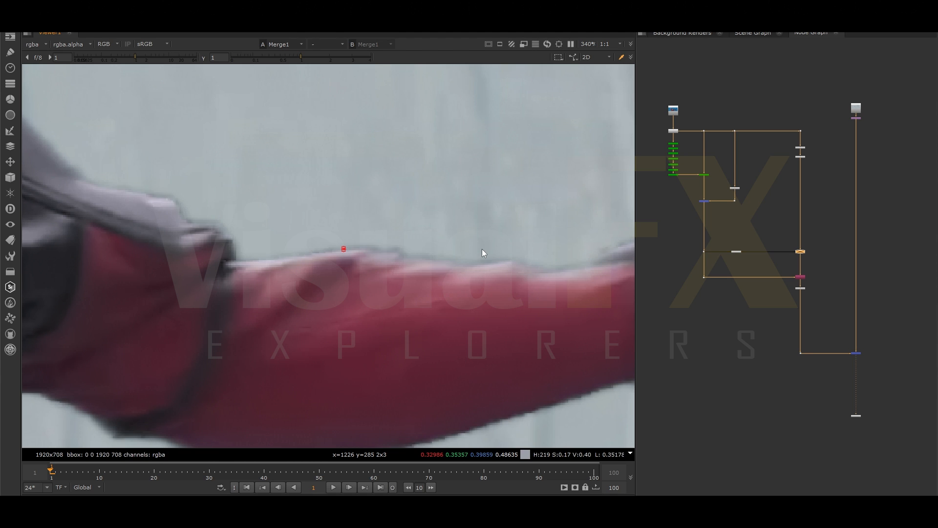
# Raise the Dilate size to about 59 with the node enabled and compare the full composite with and without it
pyautogui.doubleClick(801, 253)
pyautogui.moveTo(744, 318)
pyautogui.mouseDown()
pyautogui.moveTo(664, 314)
pyautogui.moveTo(760, 316)
pyautogui.mouseUp()
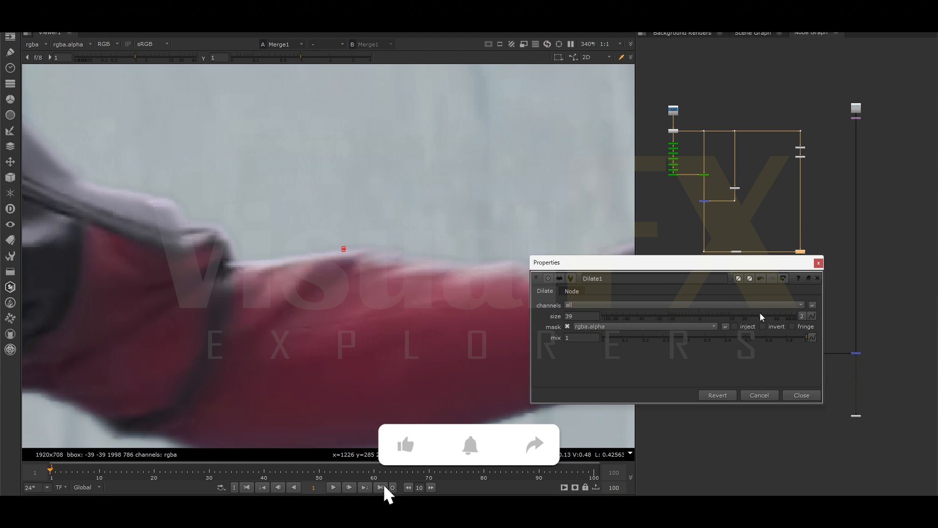
pyautogui.press('d')
pyautogui.press('d')
pyautogui.click(818, 263)
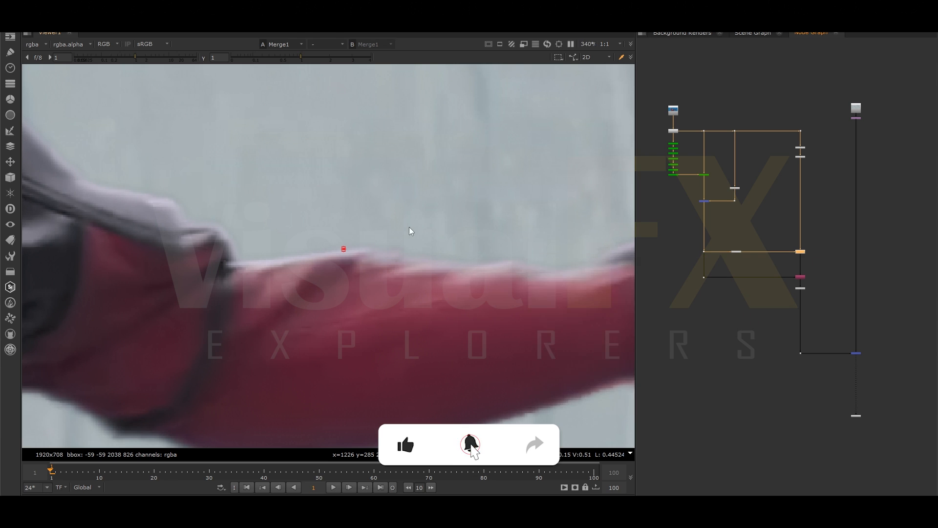
pyautogui.press('f')
pyautogui.press('d')
pyautogui.press('d')
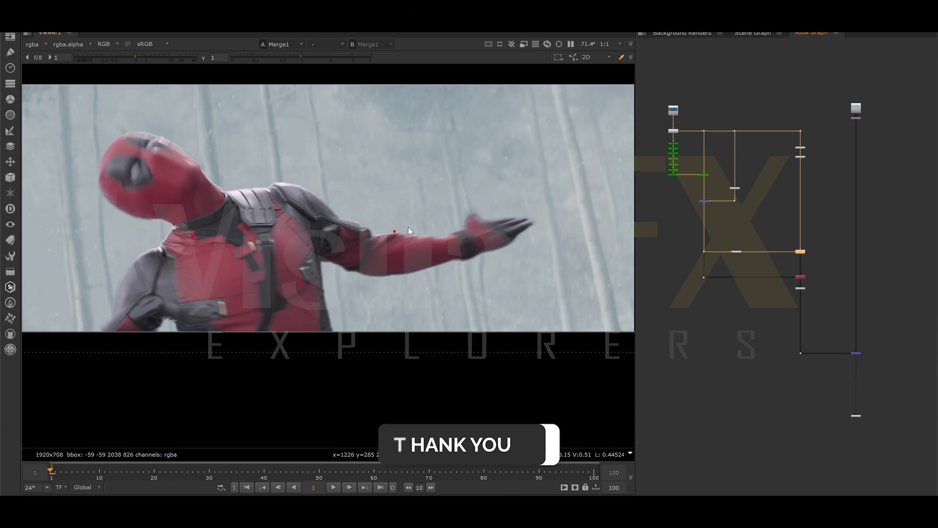
pyautogui.scroll(-1, 312, 248)
pyautogui.moveTo(327, 265); pyautogui.dragTo(329, 288, button='middle')
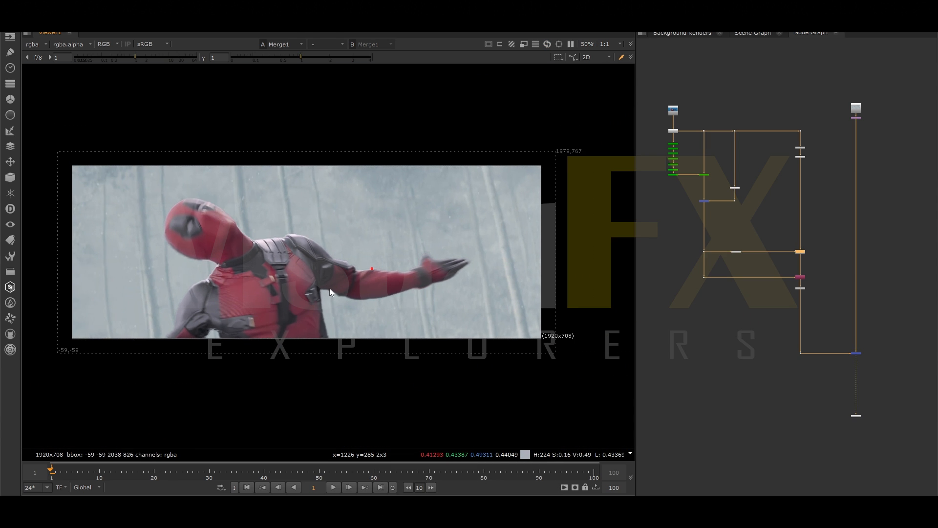
# Insert a Grade node directly after the Dilate node and mask it with the alpha of the AlphaEdge matte
pyautogui.scroll(2, 330, 294)
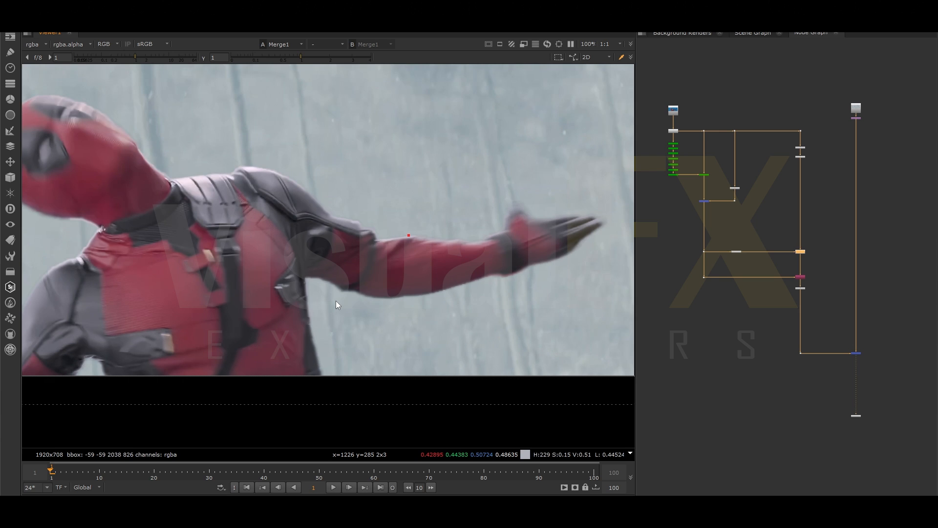
pyautogui.press('f')
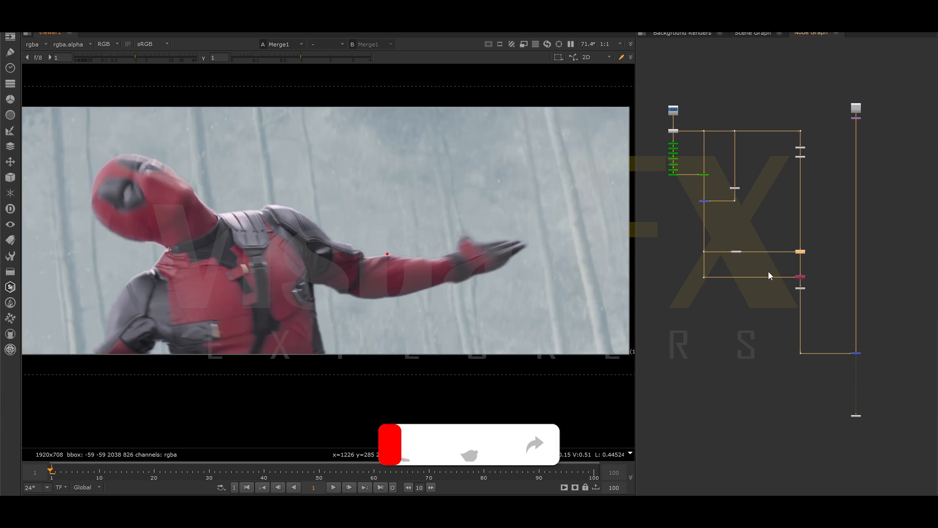
pyautogui.scroll(5, 794, 268)
pyautogui.doubleClick(791, 265)
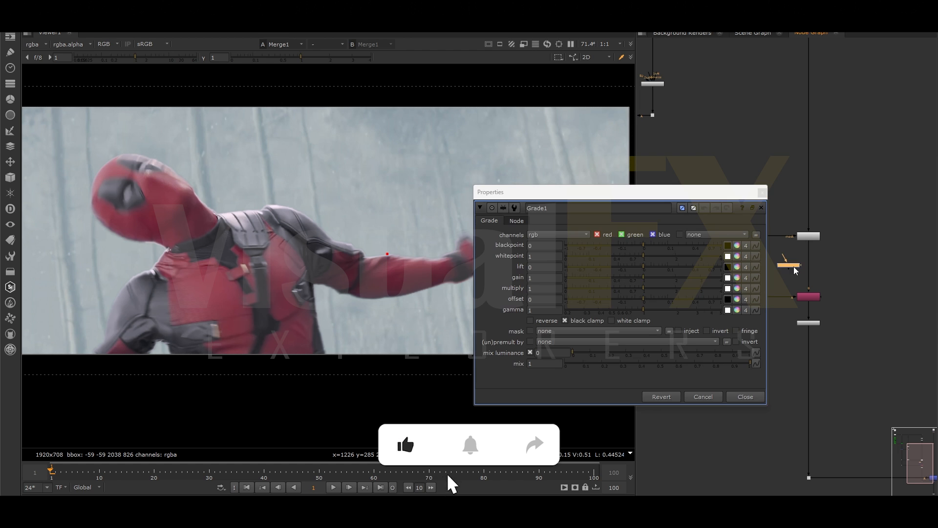
pyautogui.press('Escape')
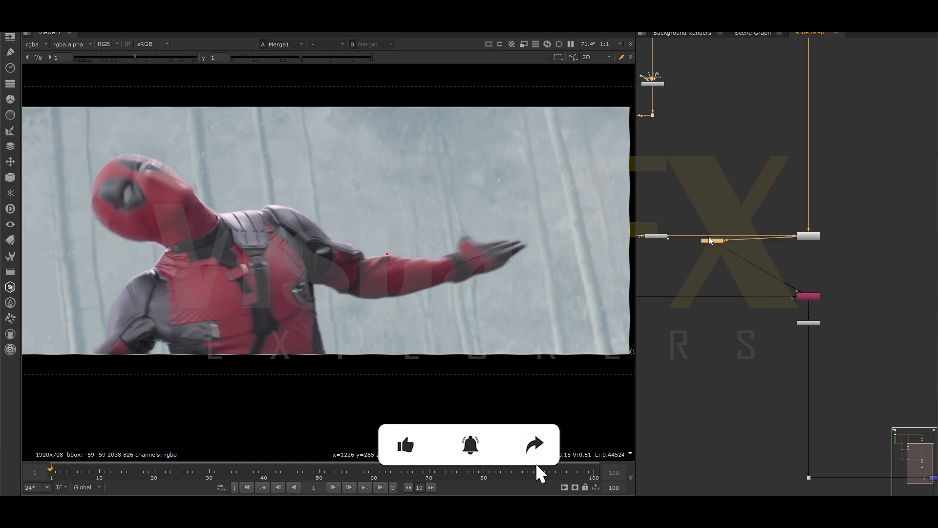
pyautogui.moveTo(710, 239); pyautogui.dragTo(657, 236)
pyautogui.doubleClick(807, 272)
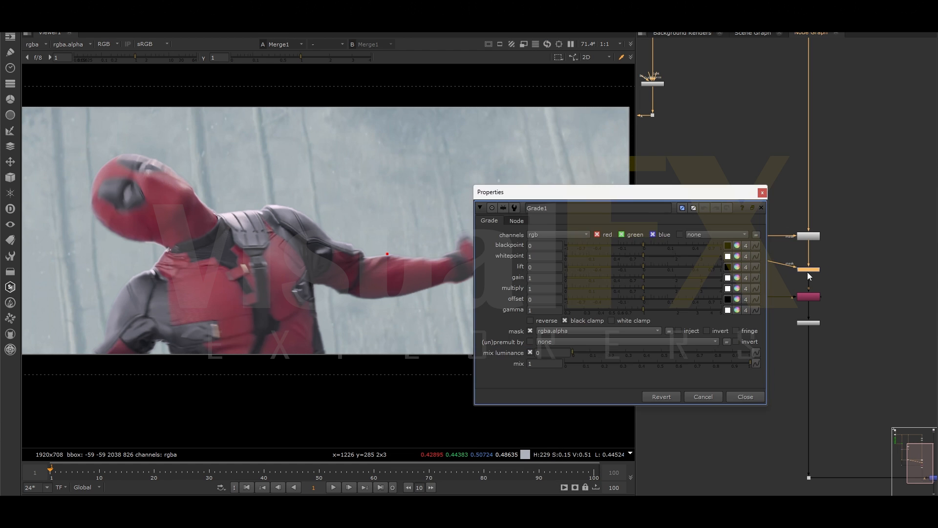
# Set the Grade's gain to about 1.08 and compare the composite with the node disabled
pyautogui.moveTo(639, 192); pyautogui.dragTo(777, 213)
pyautogui.moveTo(782, 297)
pyautogui.mouseDown()
pyautogui.moveTo(737, 294)
pyautogui.moveTo(785, 291)
pyautogui.mouseUp()
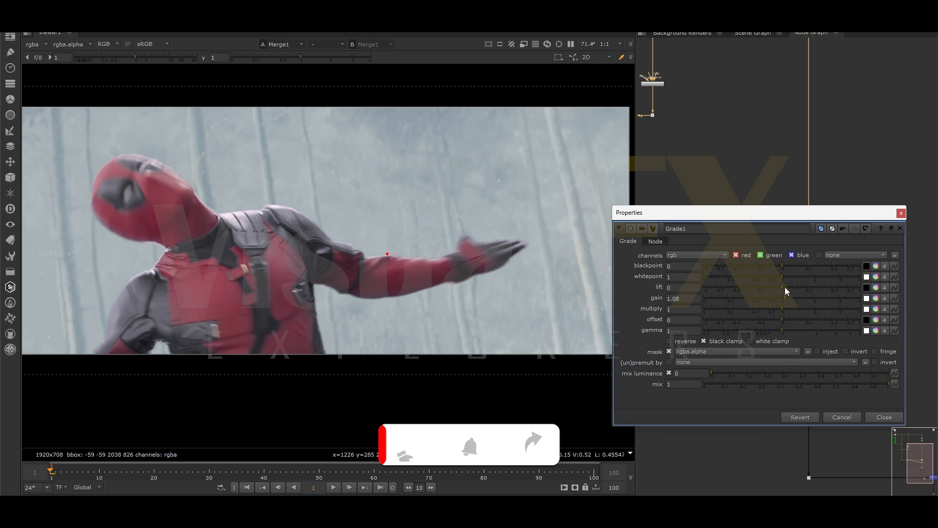
pyautogui.click(900, 213)
pyautogui.press('d')
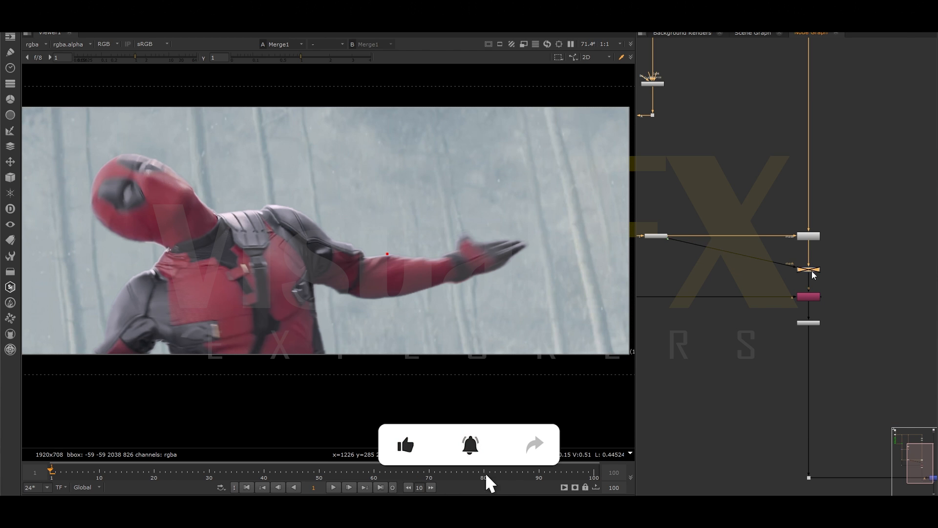
pyautogui.doubleClick(811, 271)
pyautogui.click(900, 214)
# Lower the Grade's gain to about 0.63 and compare the composite with and without the node
pyautogui.doubleClick(810, 270)
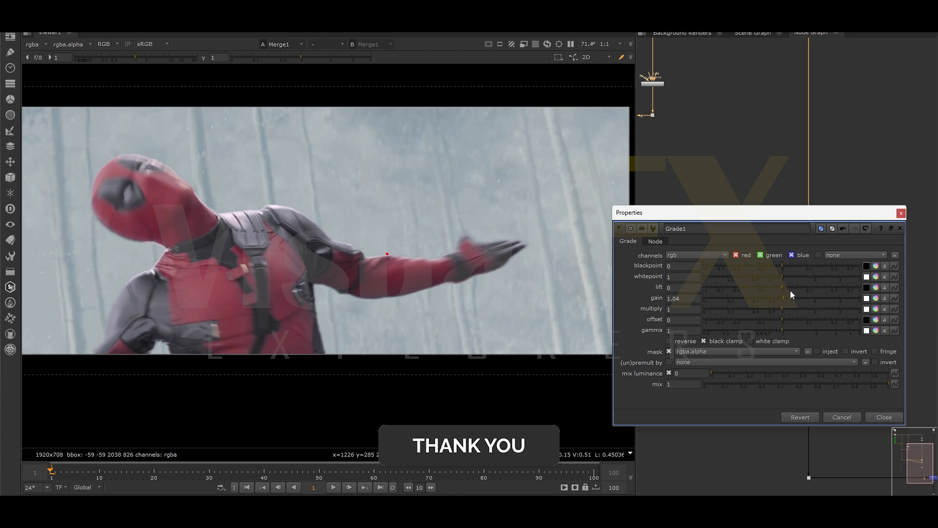
pyautogui.moveTo(803, 297); pyautogui.dragTo(763, 300)
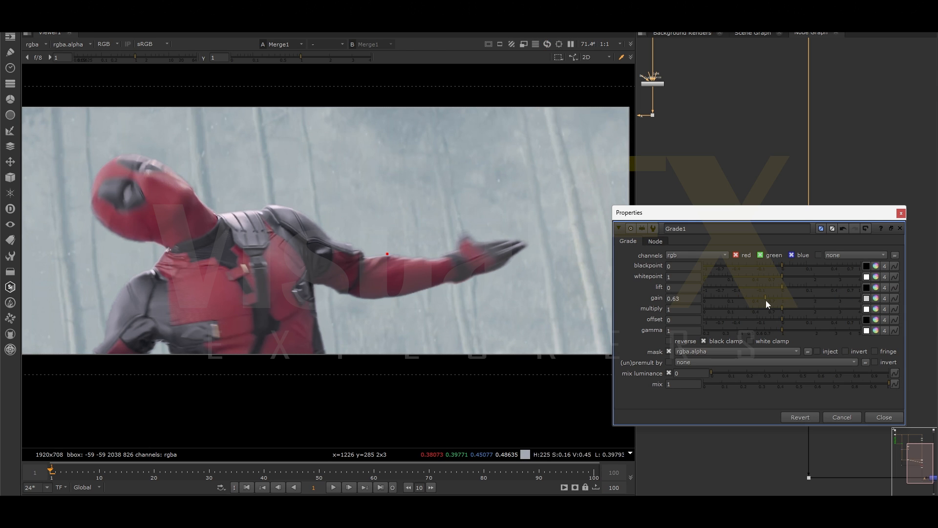
pyautogui.click(900, 228)
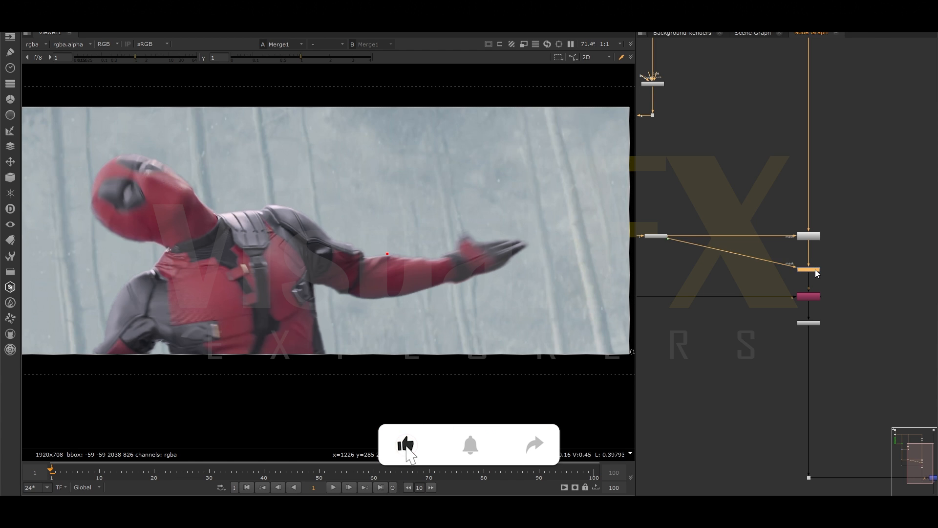
pyautogui.press('d')
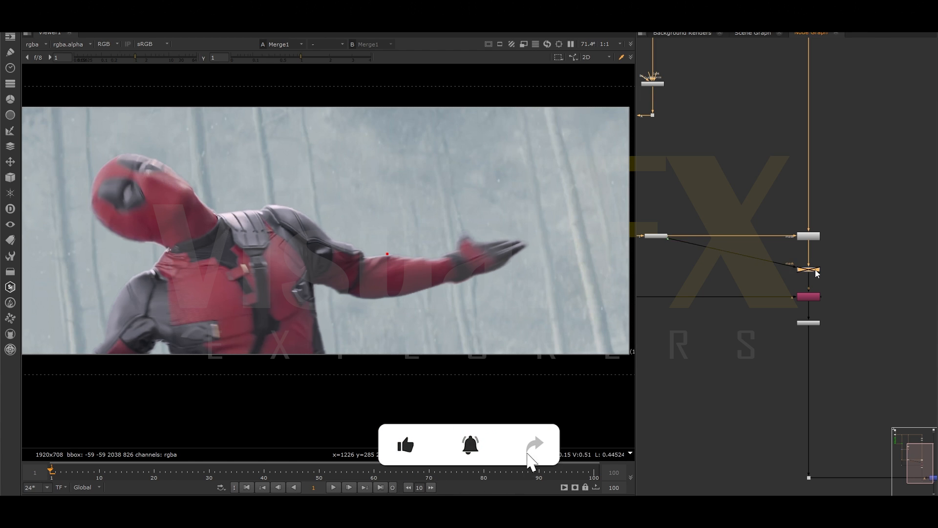
# Try a Grade gain of about 0.68 and check the edges with the node enabled and disabled
pyautogui.doubleClick(815, 268)
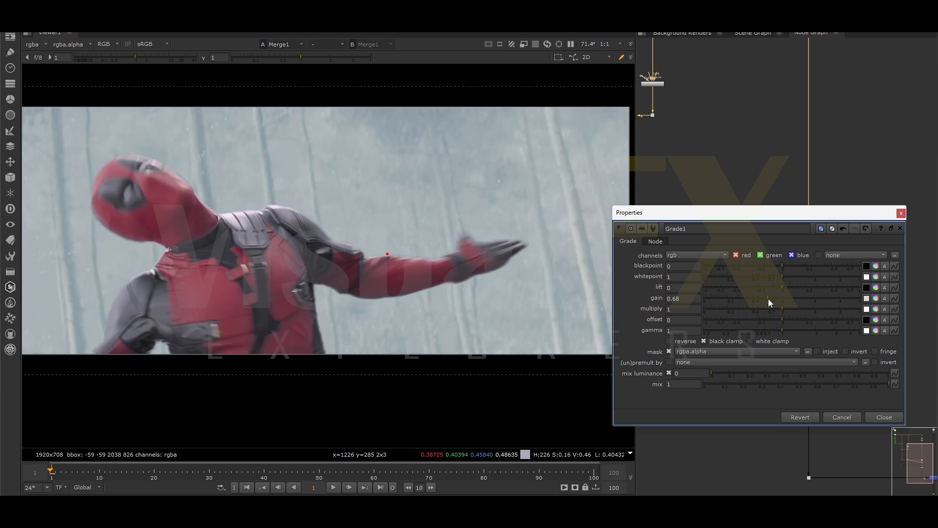
pyautogui.moveTo(769, 299); pyautogui.dragTo(770, 299)
pyautogui.click(901, 214)
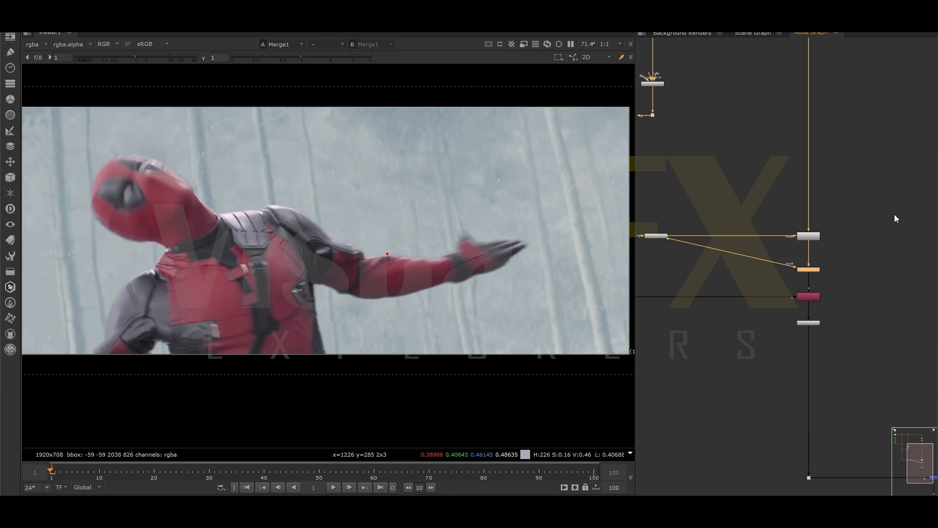
pyautogui.press('d')
pyautogui.press('d')
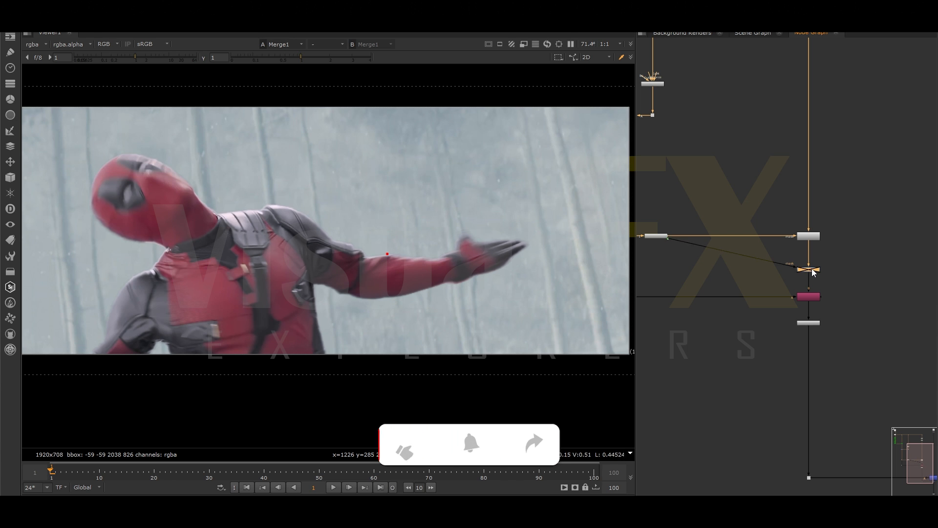
# Set the Grade's gain to about 0.64 and leave the node enabled
pyautogui.doubleClick(811, 268)
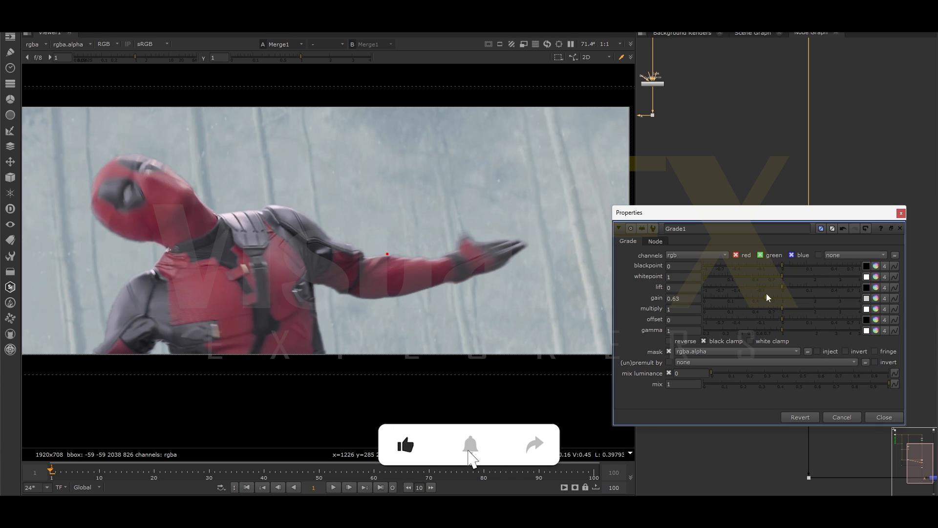
pyautogui.click(900, 213)
pyautogui.press('d')
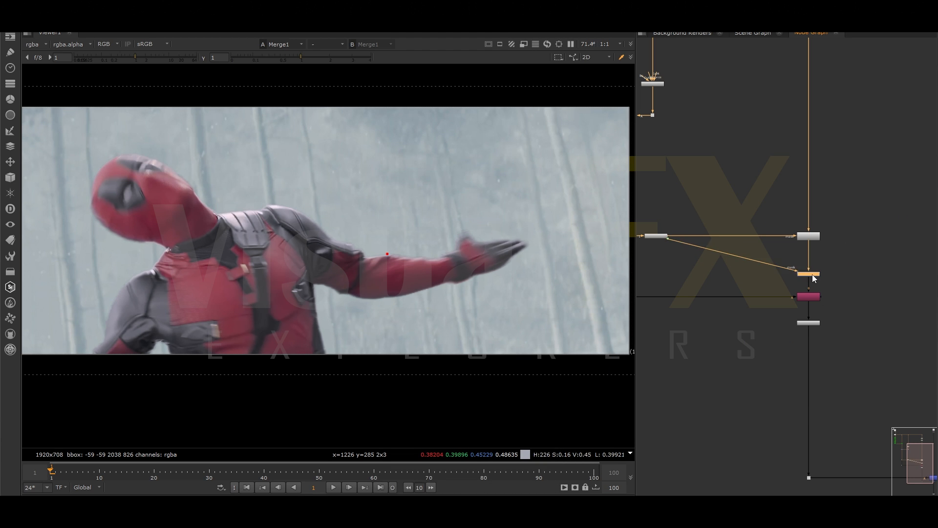
# Insert a Merge node between the edge matte and the Grade's mask input
pyautogui.click(765, 252)
pyautogui.press('m')
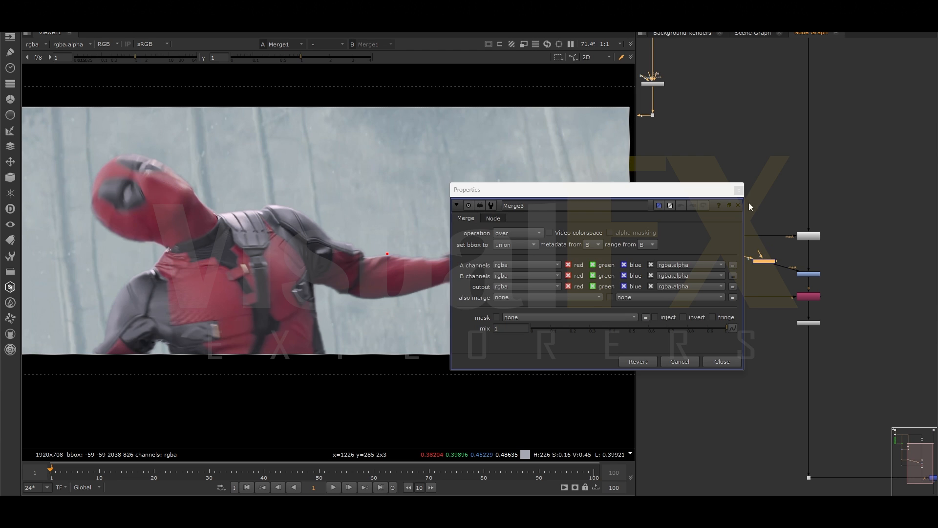
pyautogui.click(739, 190)
pyautogui.moveTo(757, 263); pyautogui.dragTo(753, 270)
# Add a Roto node feeding the new Merge and set the Merge operation to mask
pyautogui.click(740, 249)
pyautogui.press('o')
pyautogui.scroll(3, 736, 264)
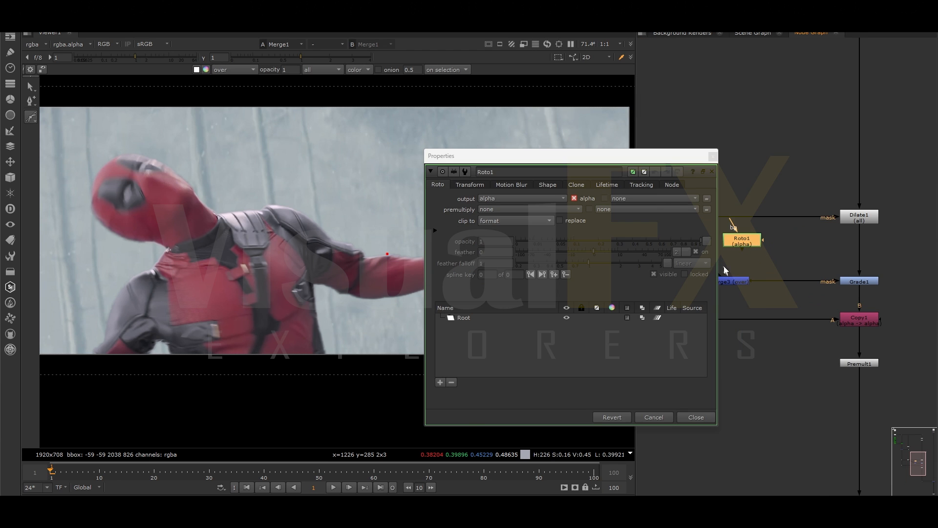
pyautogui.doubleClick(731, 280)
pyautogui.click(509, 233)
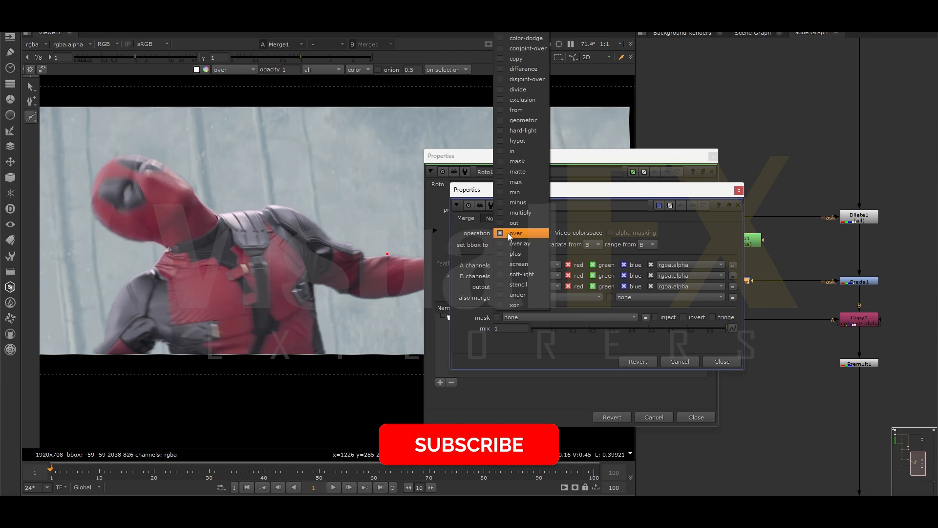
pyautogui.click(517, 161)
# Draw a closed Bezier in the Roto node around the character's head with a soft feathered edge
pyautogui.doubleClick(740, 239)
pyautogui.scroll(-2, 216, 164)
pyautogui.click(141, 148)
pyautogui.click(101, 181)
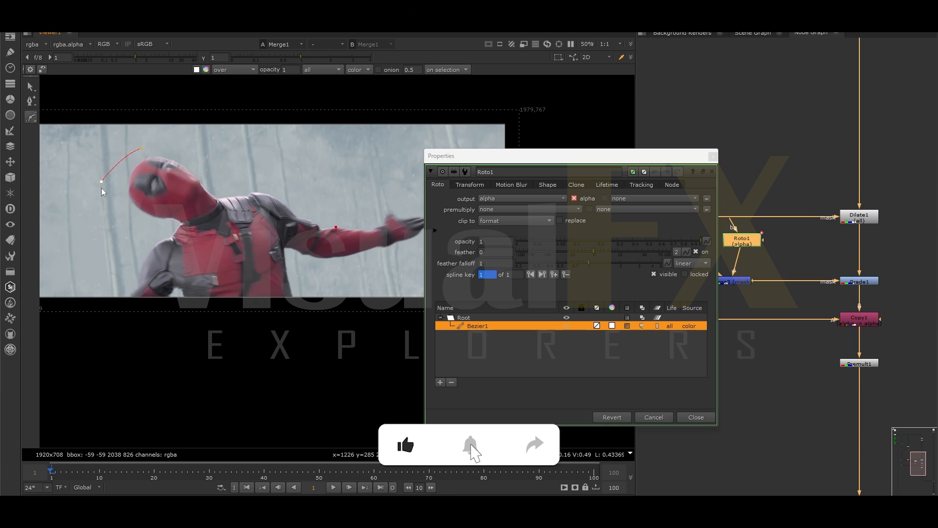
pyautogui.click(141, 148)
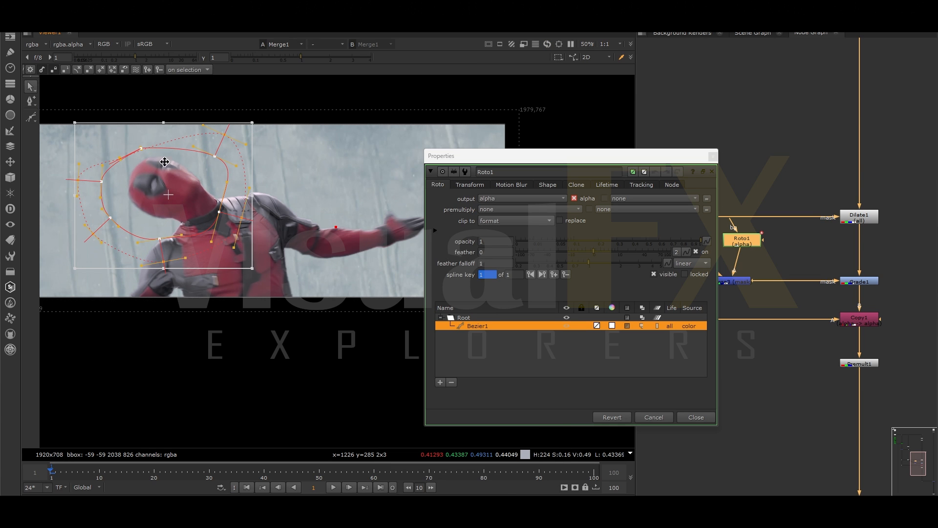
pyautogui.click(137, 154)
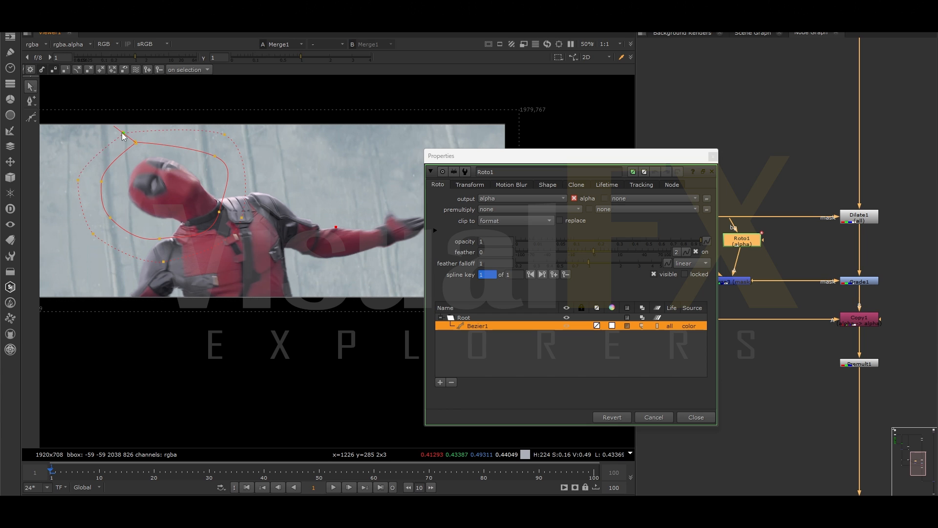
pyautogui.click(713, 155)
# Compare the roto-limited Grade enabled and disabled, and set its gain to about 0.68
pyautogui.click(862, 282)
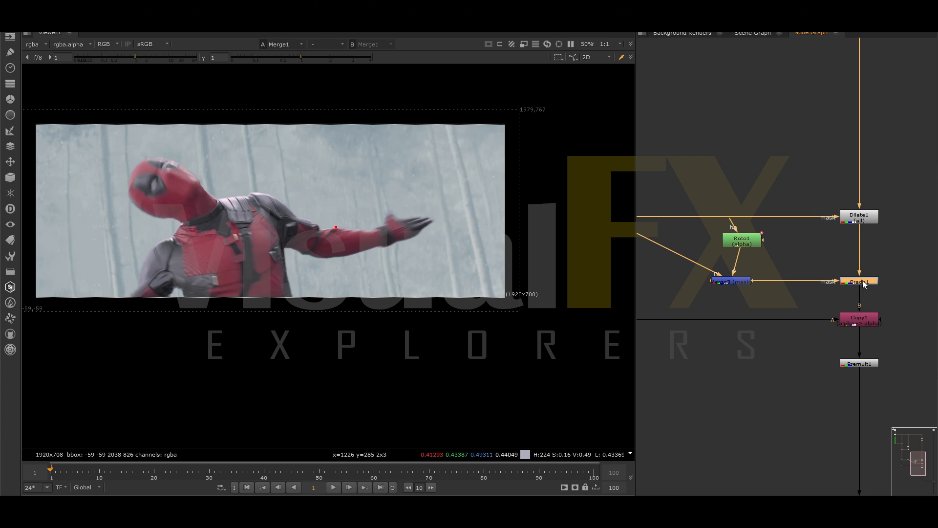
pyautogui.press('d')
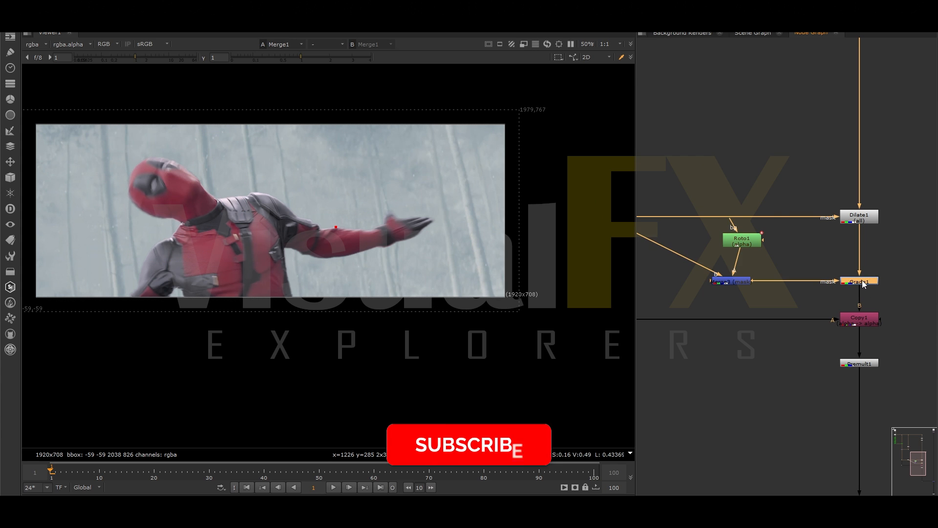
pyautogui.doubleClick(863, 282)
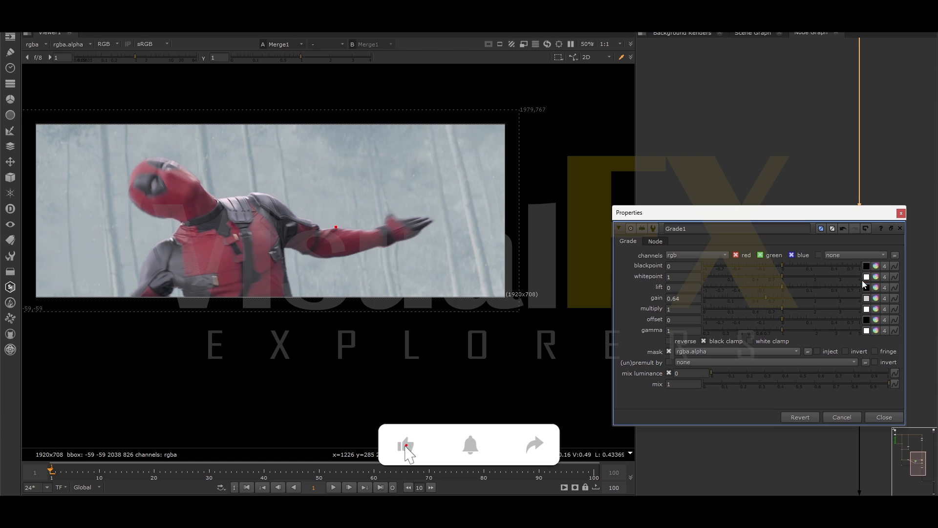
pyautogui.moveTo(770, 298); pyautogui.dragTo(773, 294)
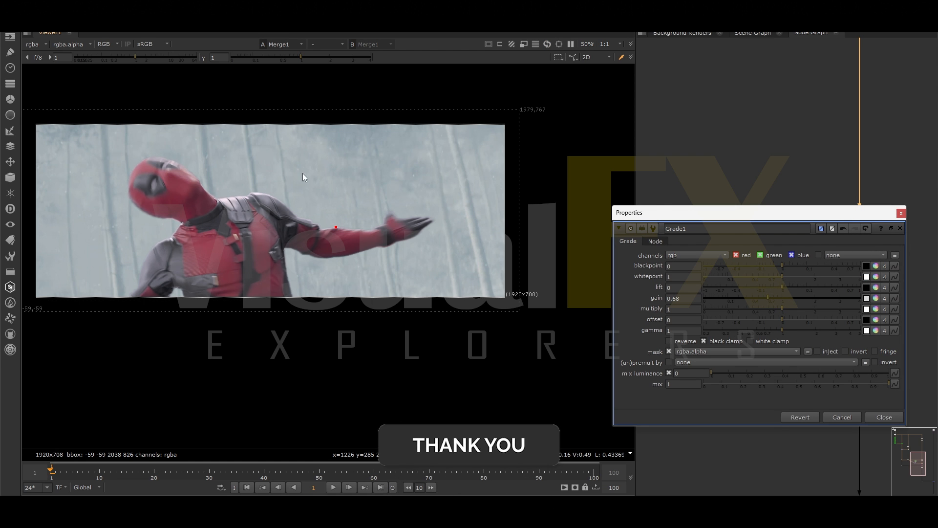
# Examine the head's edges up close and in the full composite, and scrub the timeline toward frame 10
pyautogui.scroll(8, 215, 181)
pyautogui.scroll(-6, 218, 183)
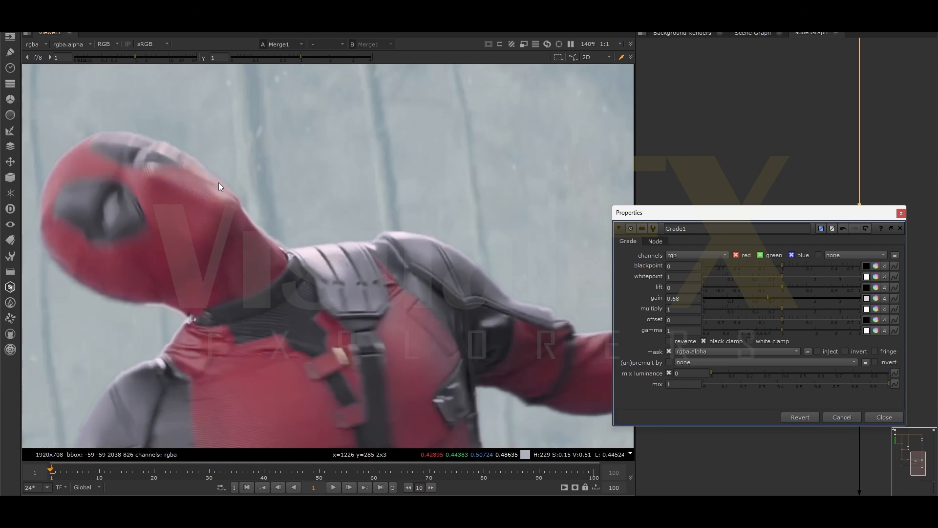
pyautogui.click(900, 213)
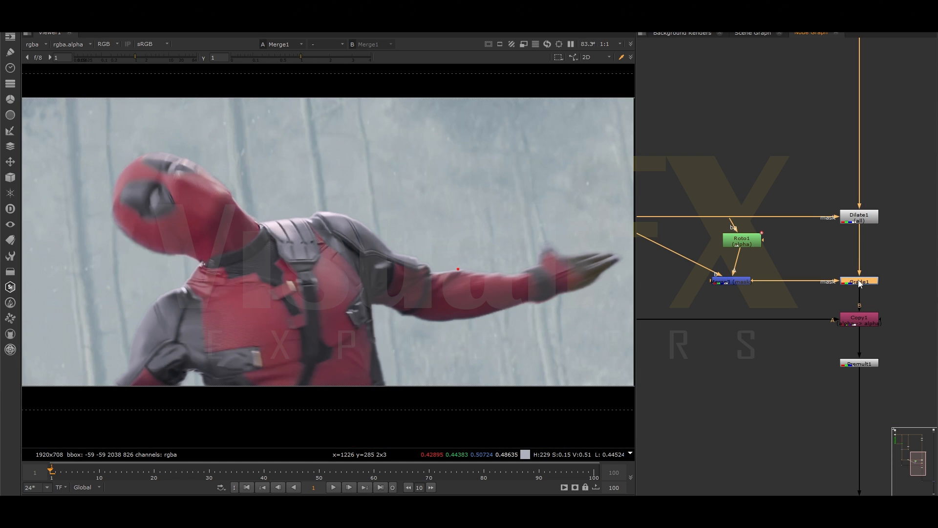
pyautogui.scroll(-1, 328, 256)
pyautogui.scroll(-1, 328, 256)
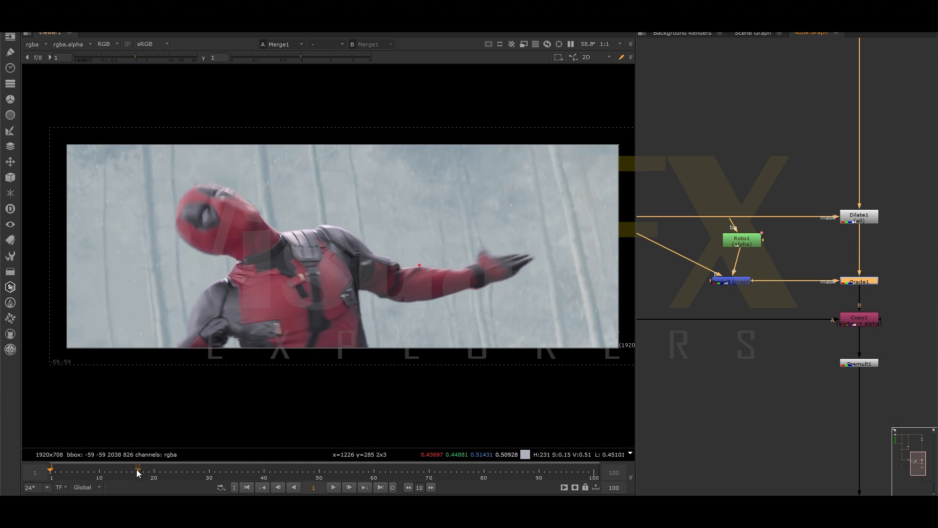
pyautogui.moveTo(137, 471); pyautogui.dragTo(101, 472)
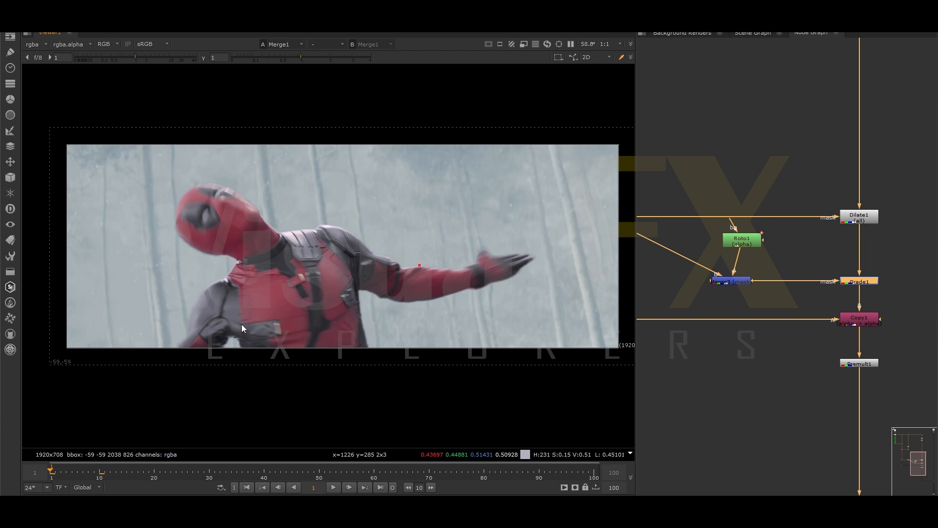
# Insert a LightWrap node after Premult1 and connect it to the background branch through a new dot
pyautogui.scroll(-3, 788, 354)
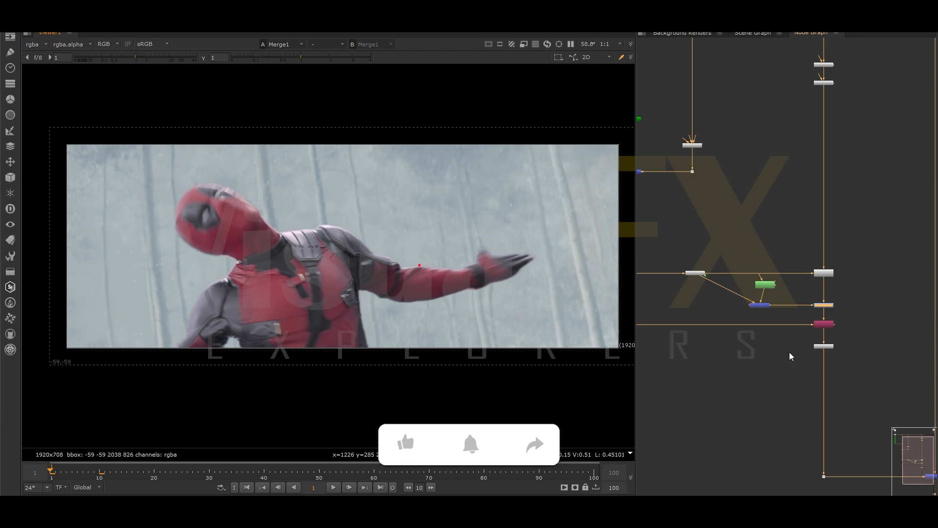
pyautogui.moveTo(790, 351); pyautogui.dragTo(739, 348, button='middle')
pyautogui.click(690, 341)
pyautogui.press('Tab')
pyautogui.write('lig')
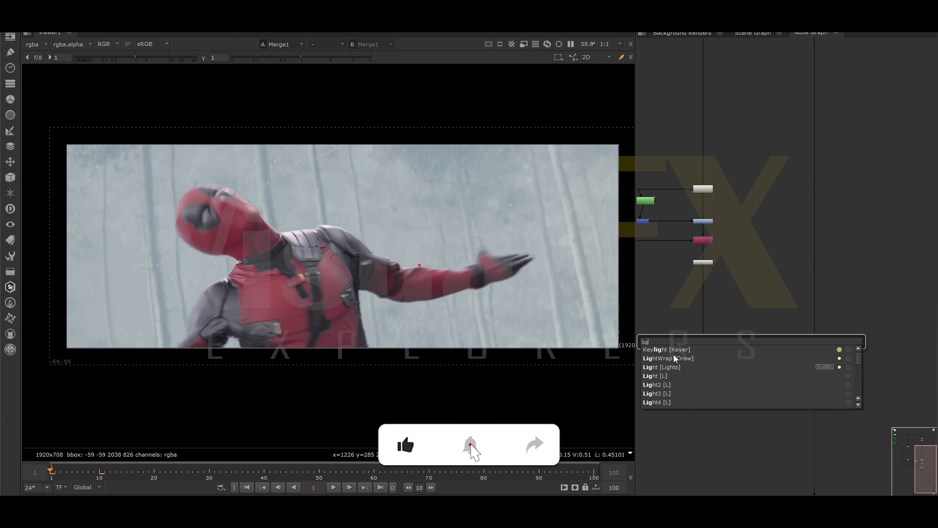
pyautogui.click(671, 358)
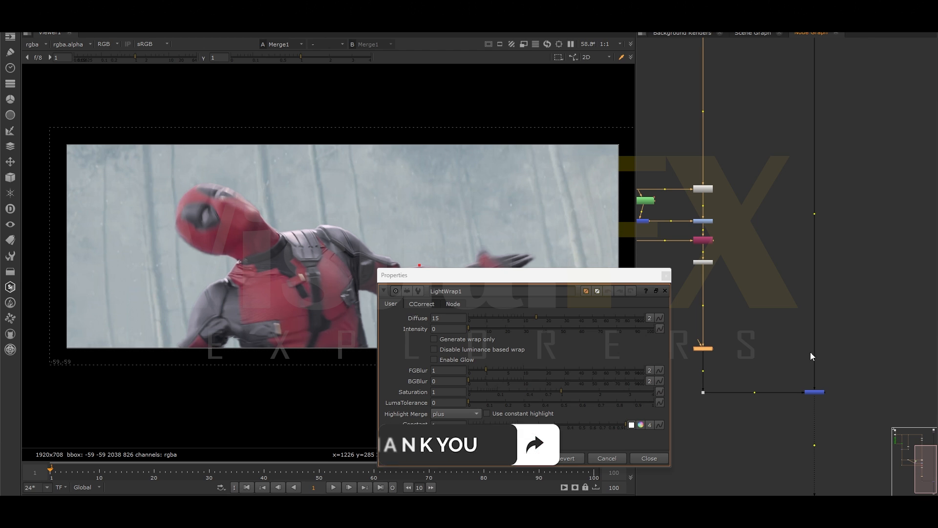
pyautogui.keyDown('ctrl'); pyautogui.moveTo(814, 215); pyautogui.dragTo(815, 350); pyautogui.keyUp('ctrl')
pyautogui.moveTo(699, 341); pyautogui.dragTo(792, 351)
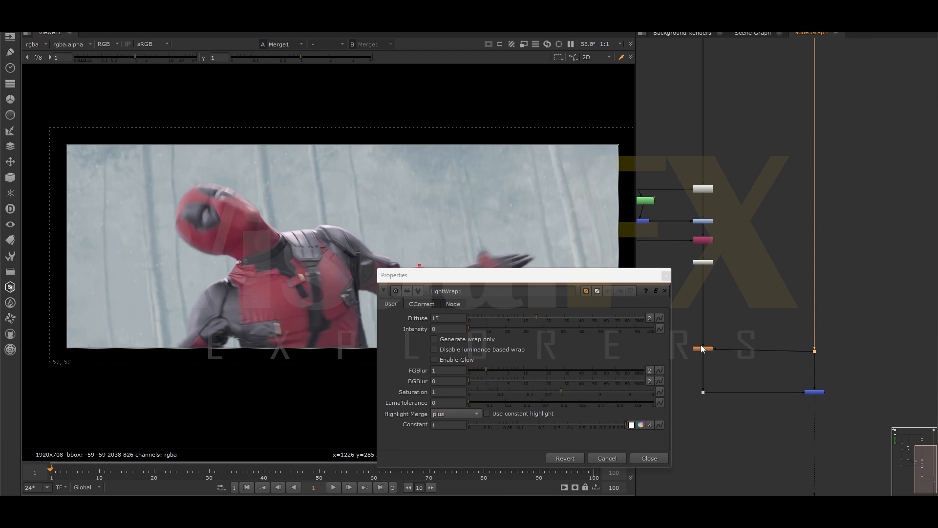
# Set the LightWrap's Intensity to 7.5 and its Diffuse to 37.5
pyautogui.moveTo(538, 277); pyautogui.dragTo(758, 267)
pyautogui.moveTo(702, 318)
pyautogui.mouseDown()
pyautogui.moveTo(734, 319)
pyautogui.moveTo(701, 319)
pyautogui.moveTo(729, 305)
pyautogui.moveTo(797, 307)
pyautogui.moveTo(725, 319)
pyautogui.moveTo(682, 312)
pyautogui.moveTo(702, 318)
pyautogui.mouseUp()
pyautogui.moveTo(781, 308); pyautogui.dragTo(797, 313)
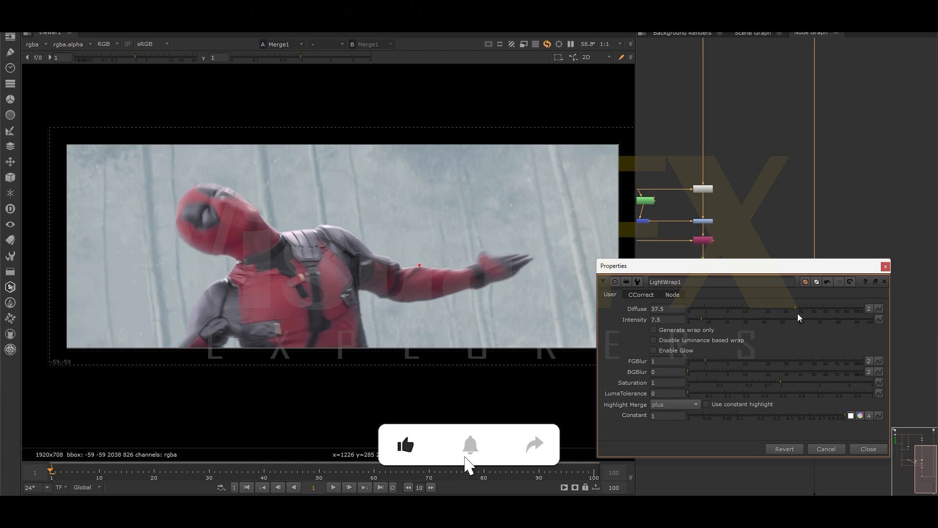
# Lower the LightWrap's Intensity to 5.5 and its Diffuse to 33, and dismiss its properties
pyautogui.click(699, 320)
pyautogui.moveTo(700, 319); pyautogui.dragTo(693, 318)
pyautogui.moveTo(792, 312)
pyautogui.mouseDown()
pyautogui.moveTo(802, 308)
pyautogui.moveTo(788, 310)
pyautogui.mouseUp()
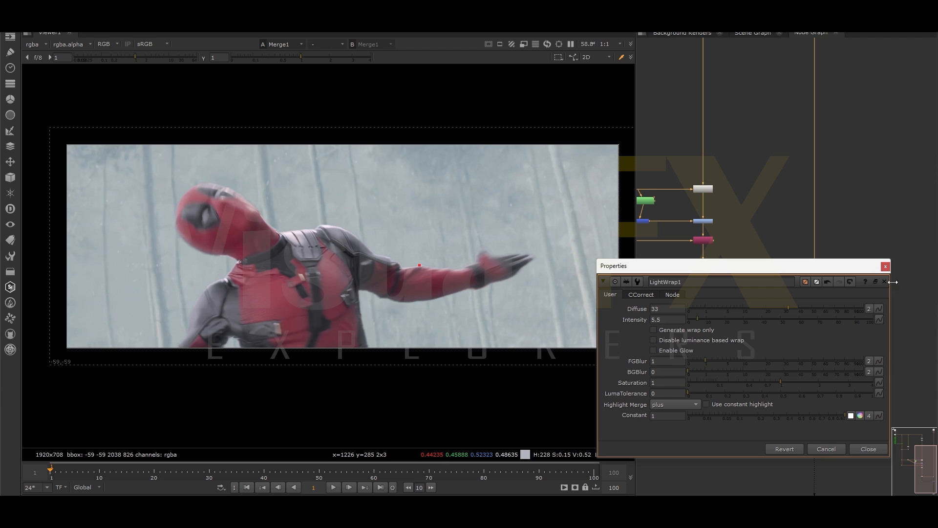
pyautogui.click(885, 266)
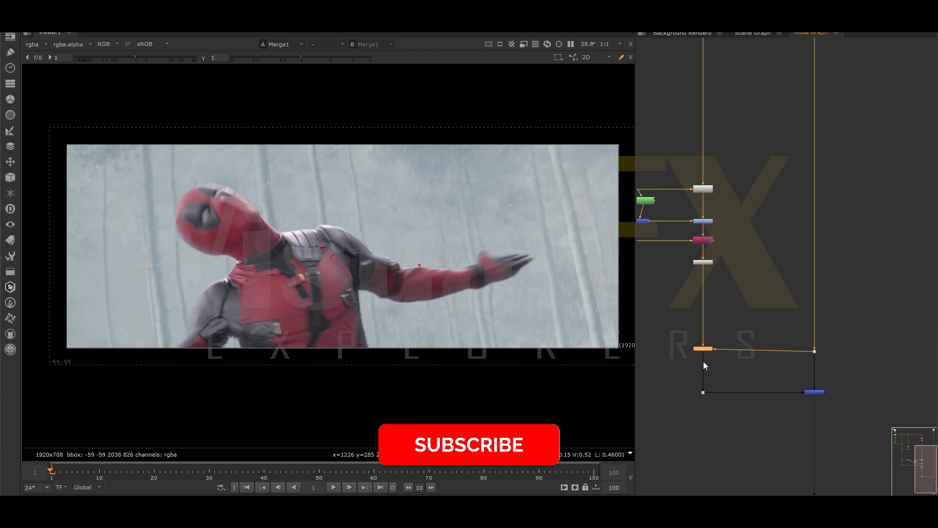
# Insert a Crop node between Merge1 and the Viewer, keeping its format preset, and display its result
pyautogui.scroll(-3, 808, 351)
pyautogui.scroll(5, 765, 358)
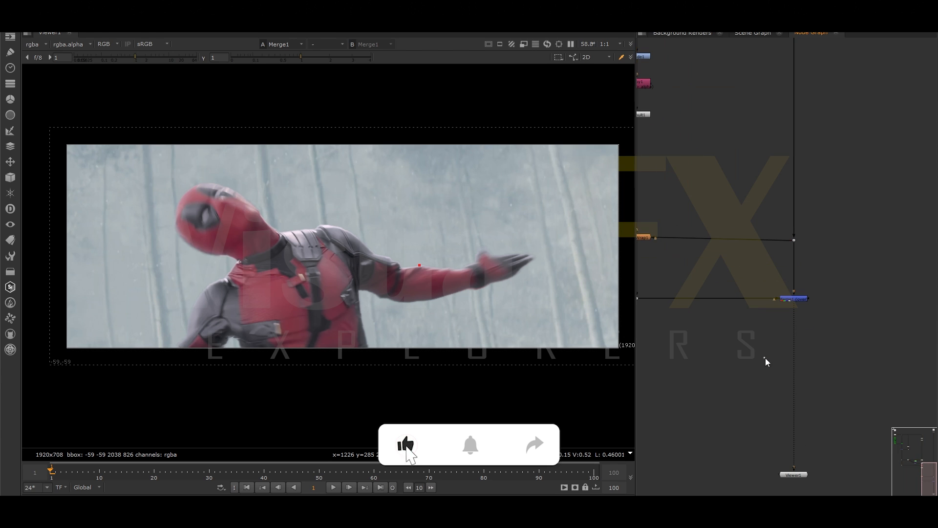
pyautogui.press('Tab')
pyautogui.write('cro')
pyautogui.press('Return')
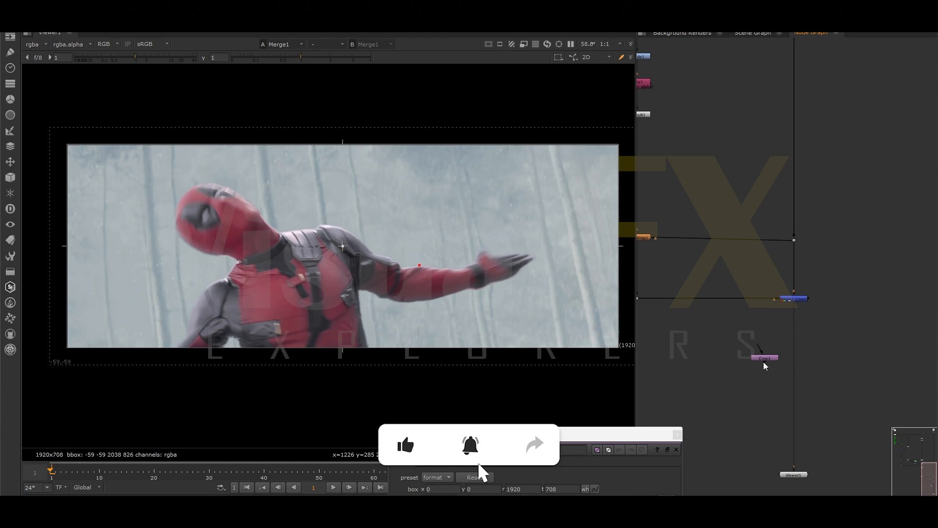
pyautogui.moveTo(765, 359); pyautogui.dragTo(800, 360)
pyautogui.click(793, 474)
pyautogui.click(677, 435)
pyautogui.scroll(-2, 396, 254)
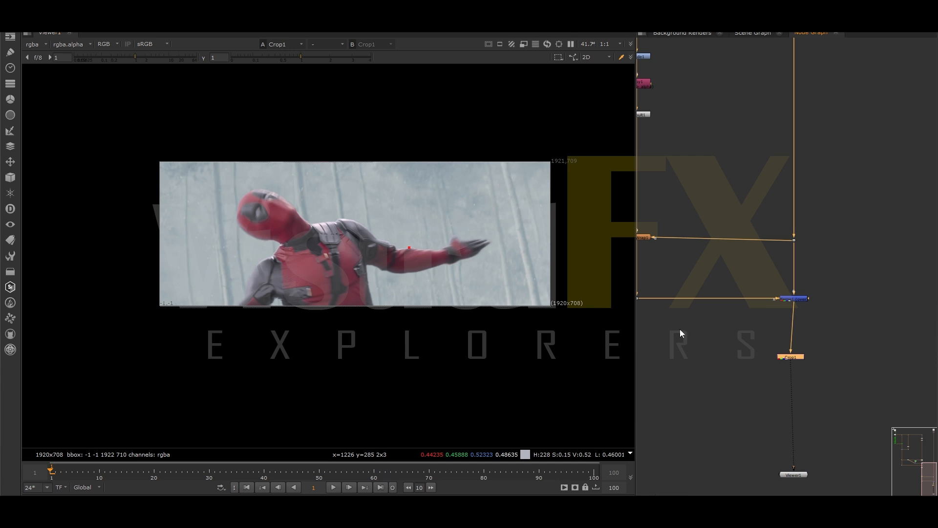
# Add a ContactSheet node fed by the Crop and the original blue-screen footage, and display it in the viewer
pyautogui.scroll(2, 365, 267)
pyautogui.scroll(-1, 314, 286)
pyautogui.scroll(-3, 751, 331)
pyautogui.click(728, 347)
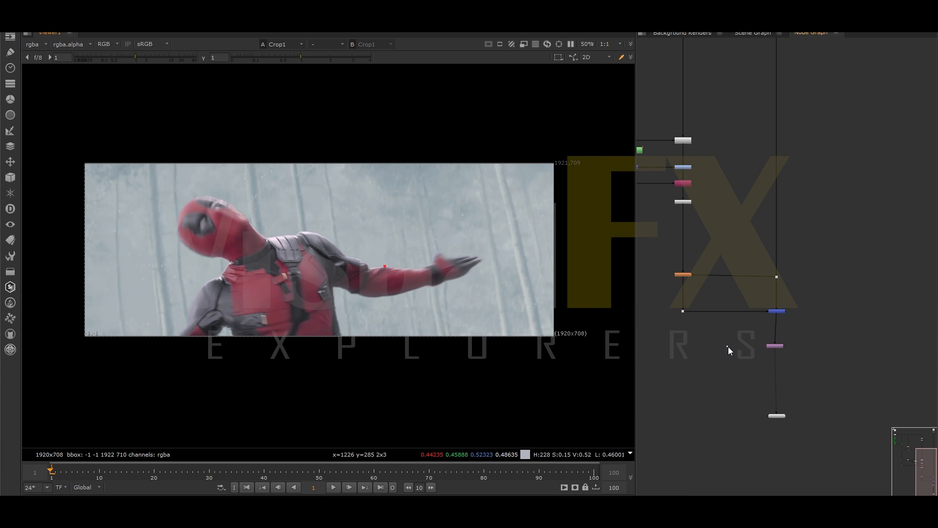
pyautogui.press('Tab')
pyautogui.write('con')
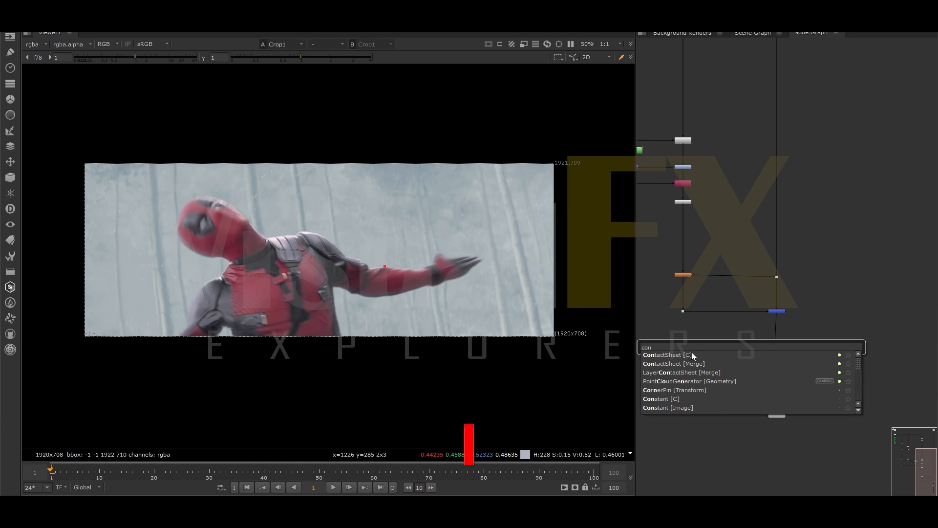
pyautogui.click(691, 352)
pyautogui.scroll(3, 723, 348)
pyautogui.moveTo(724, 334); pyautogui.dragTo(831, 348)
pyautogui.moveTo(722, 349); pyautogui.dragTo(825, 430, button='middle')
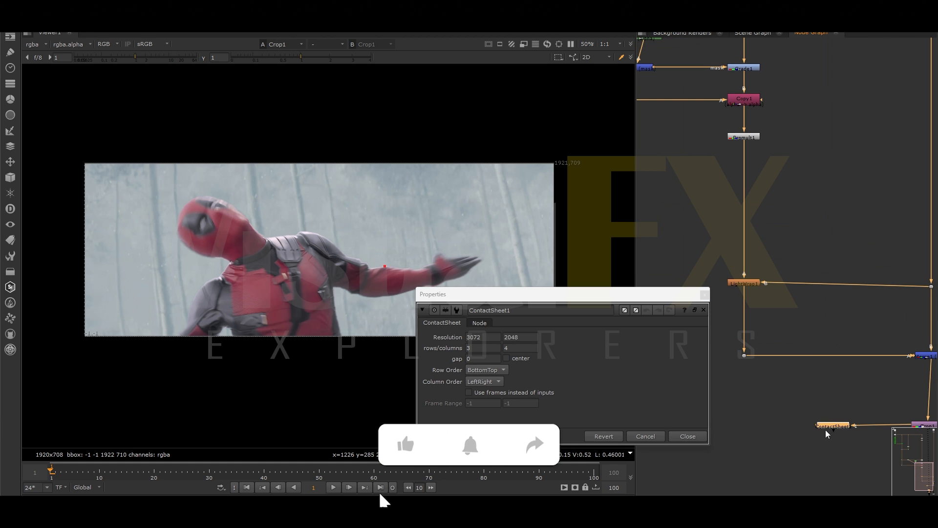
pyautogui.moveTo(818, 426); pyautogui.dragTo(785, 265)
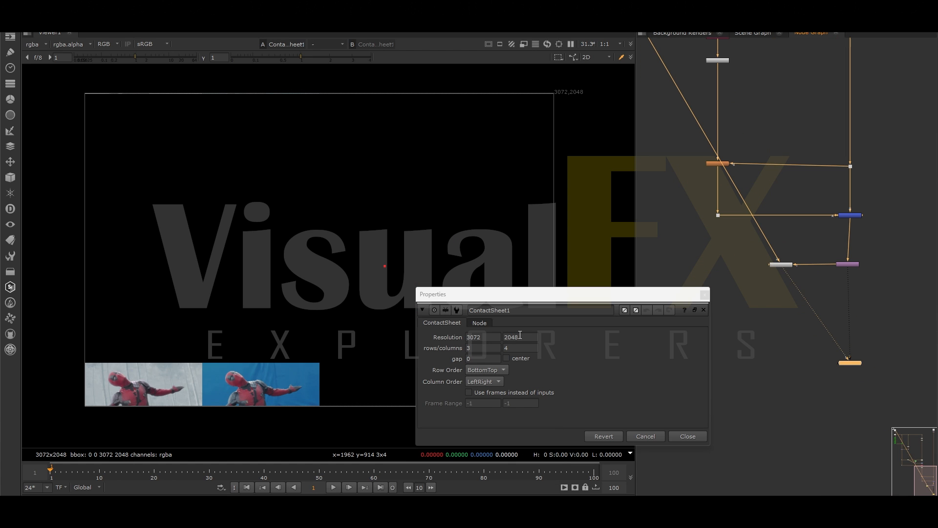
# Arrange the ContactSheet in 2 rows and 1 column
pyautogui.doubleClick(468, 348)
pyautogui.write('2')
pyautogui.press('Tab')
pyautogui.write('1')
pyautogui.click(567, 368)
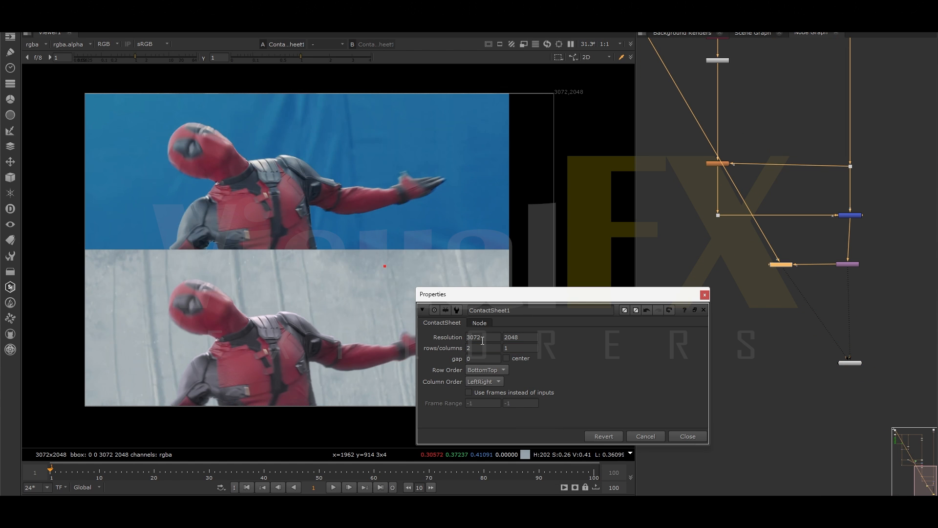
# Set the ContactSheet's resolution width to 2772 so the images fill the frame, and dismiss its properties
pyautogui.doubleClick(482, 337)
pyautogui.write('2812')
pyautogui.press('Return')
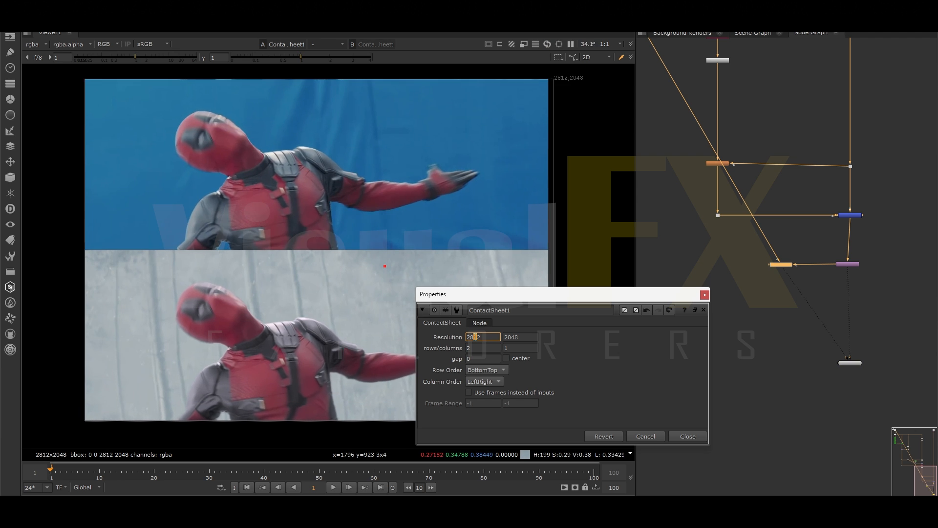
pyautogui.press('Down')
pyautogui.press('Down')
pyautogui.press('Down')
pyautogui.press('Down')
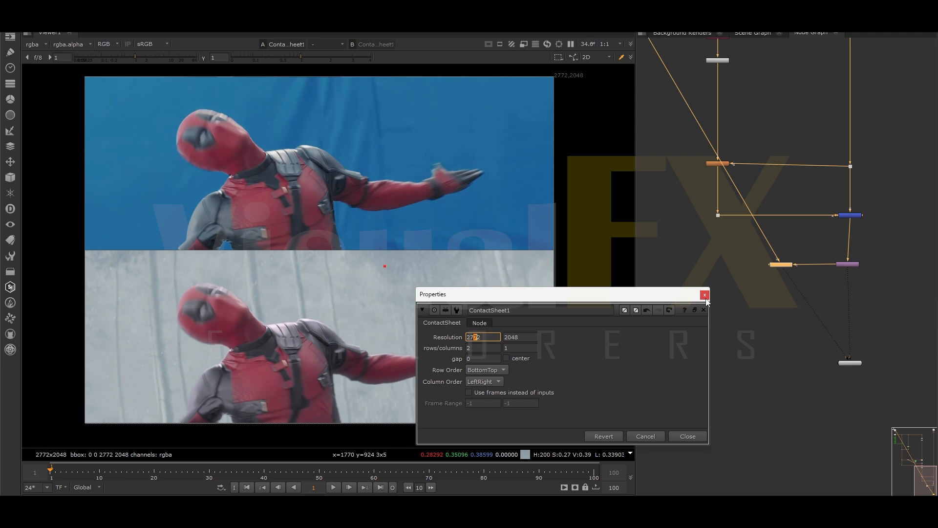
pyautogui.click(705, 296)
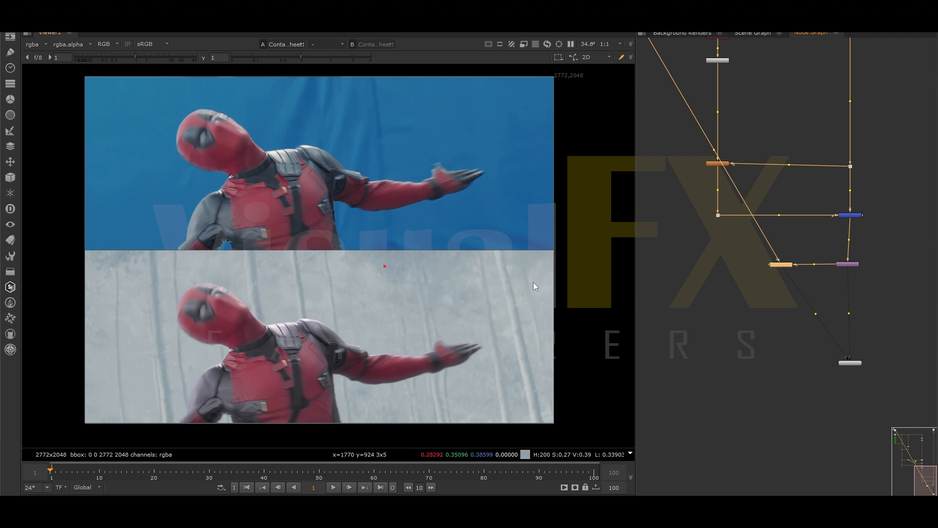